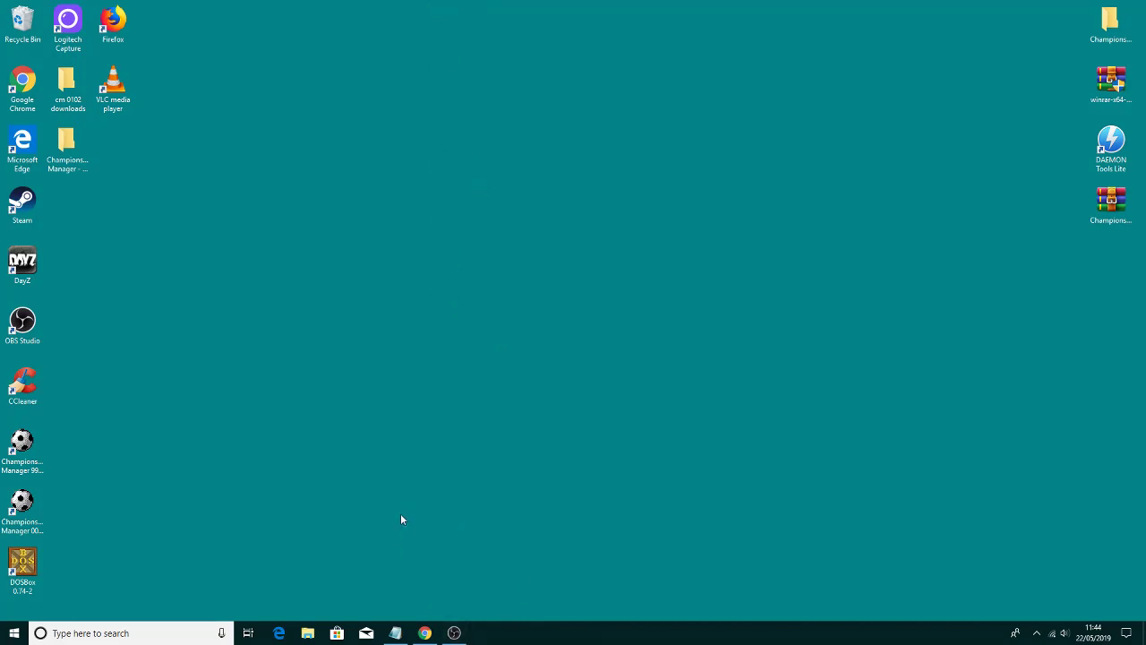
- Launch the WinRAR installer from the desktop to view its setup window, and close it without installing
left_click(1093, 88)
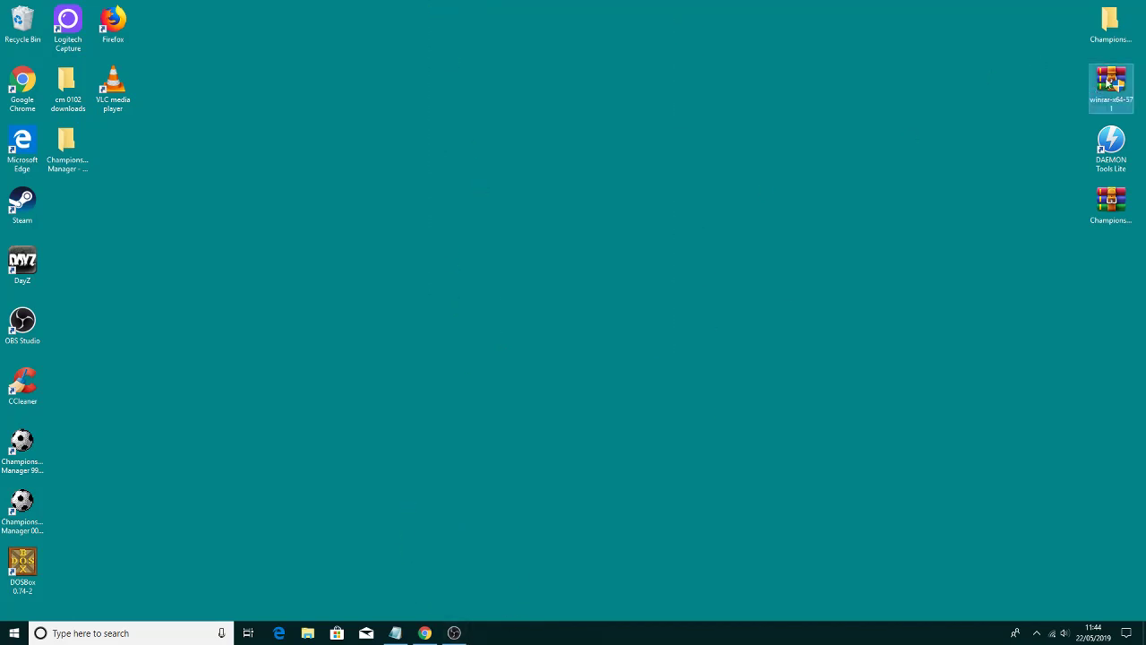
left_click(648, 206)
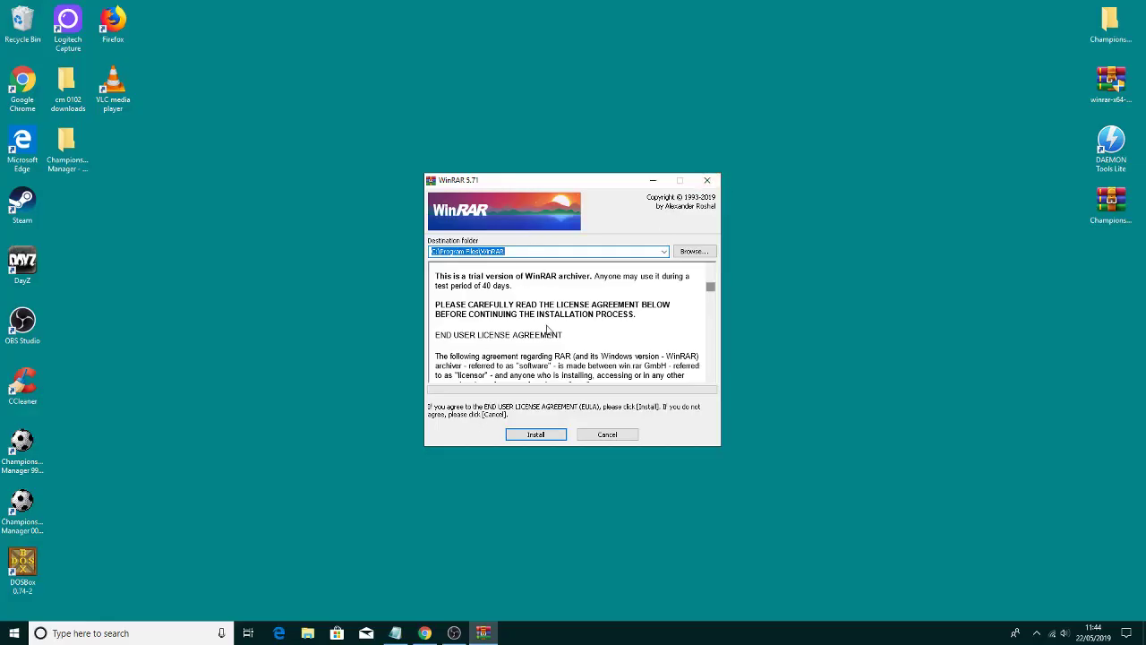
left_click(706, 180)
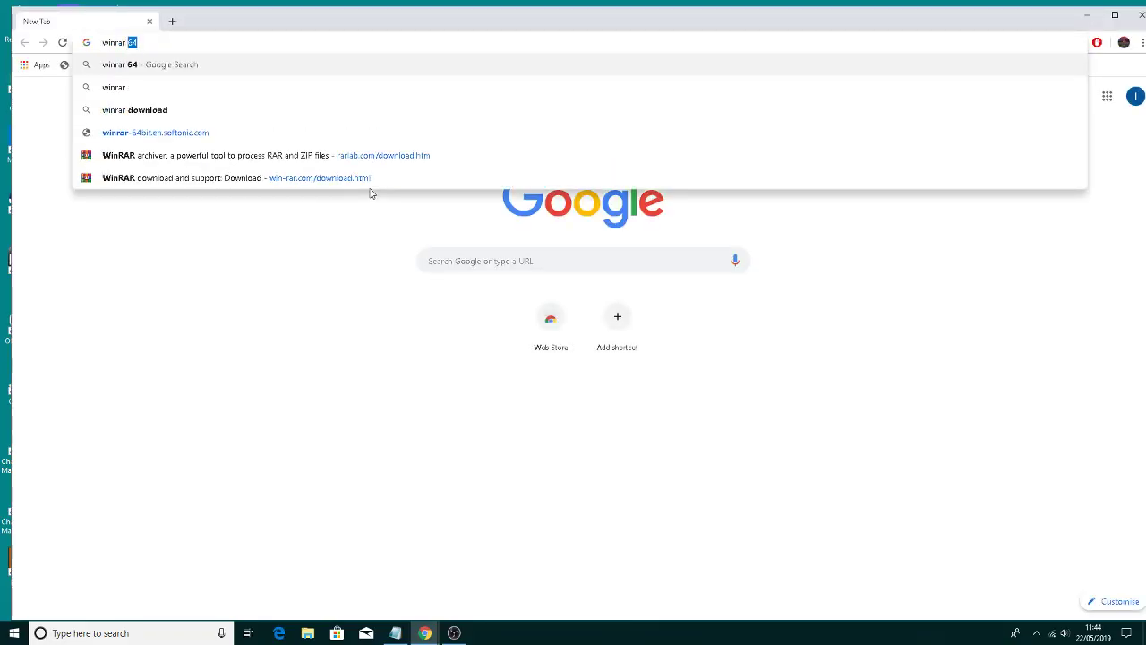
- Look up the WinRAR download page on win-rar.com and close the browser
key("Return")
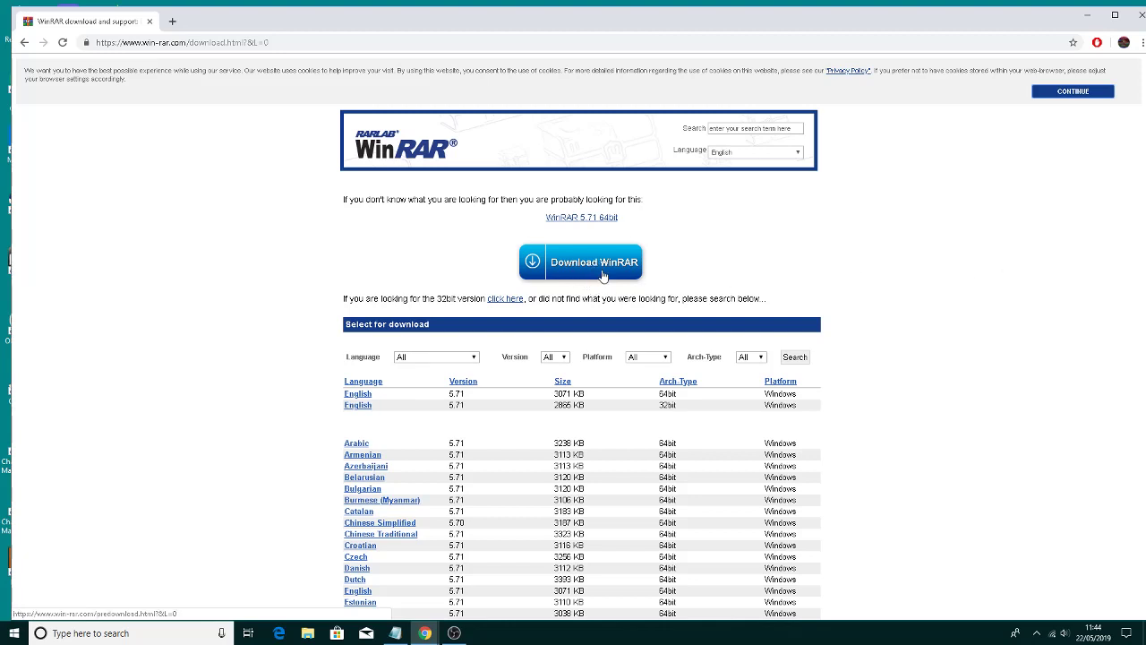
left_click(1142, 20)
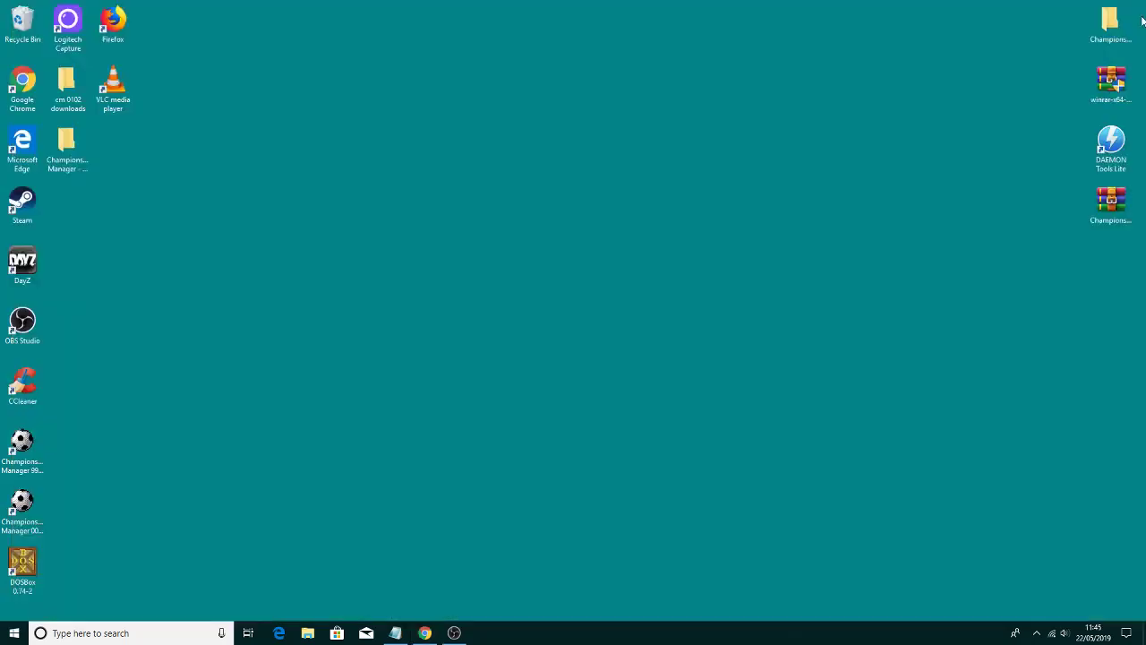
- Search for "fm scout" in Google Chrome and open the FM Scout website
double_click(25, 84)
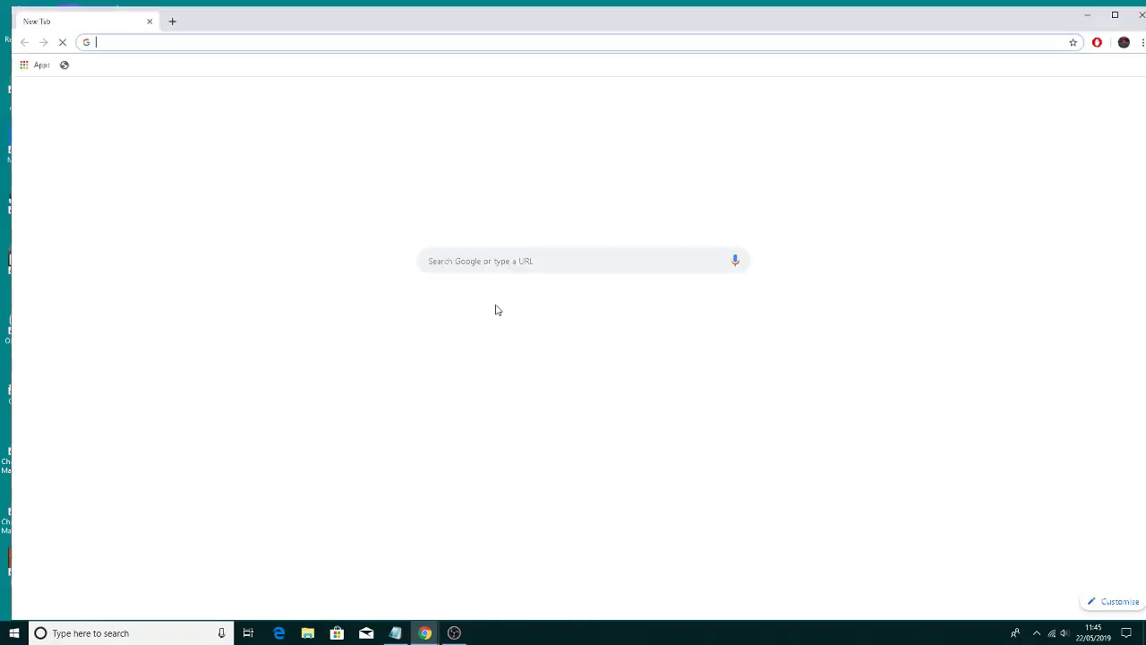
type("wi")
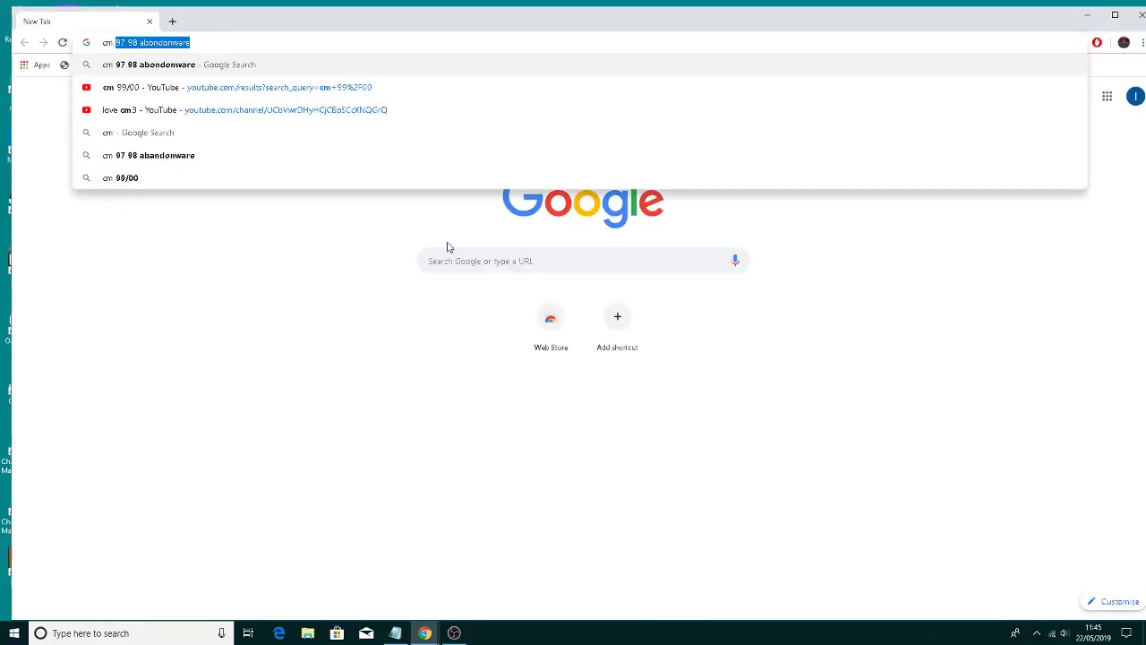
key("BackSpace")
key("BackSpace")
key("BackSpace")
key("Escape")
type("fm")
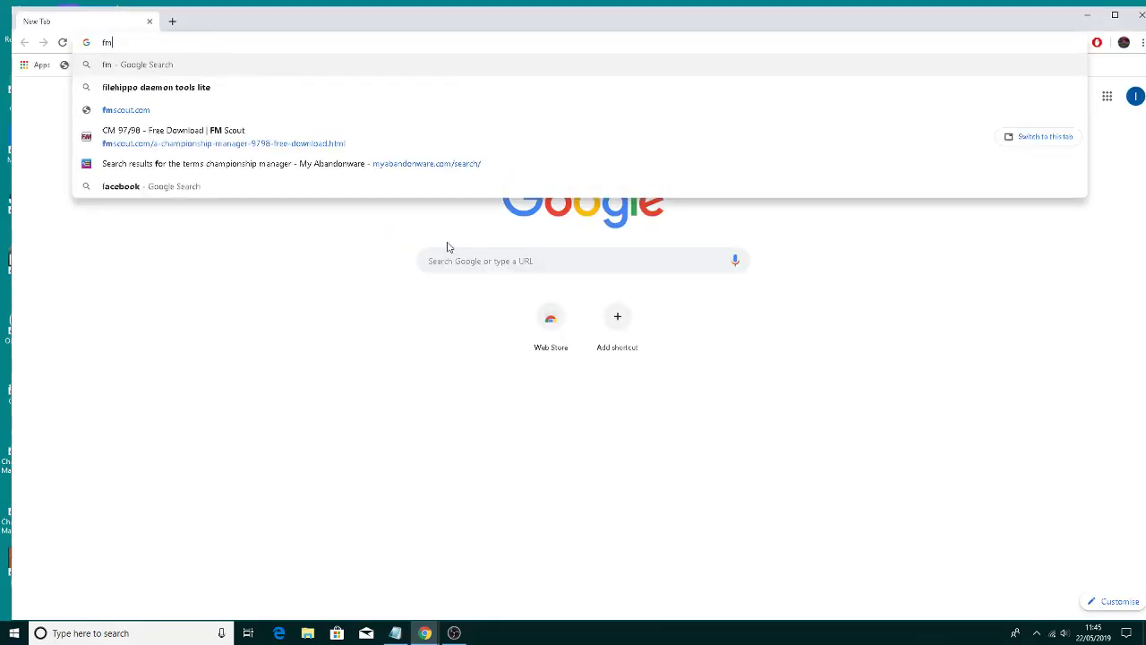
type(" scout")
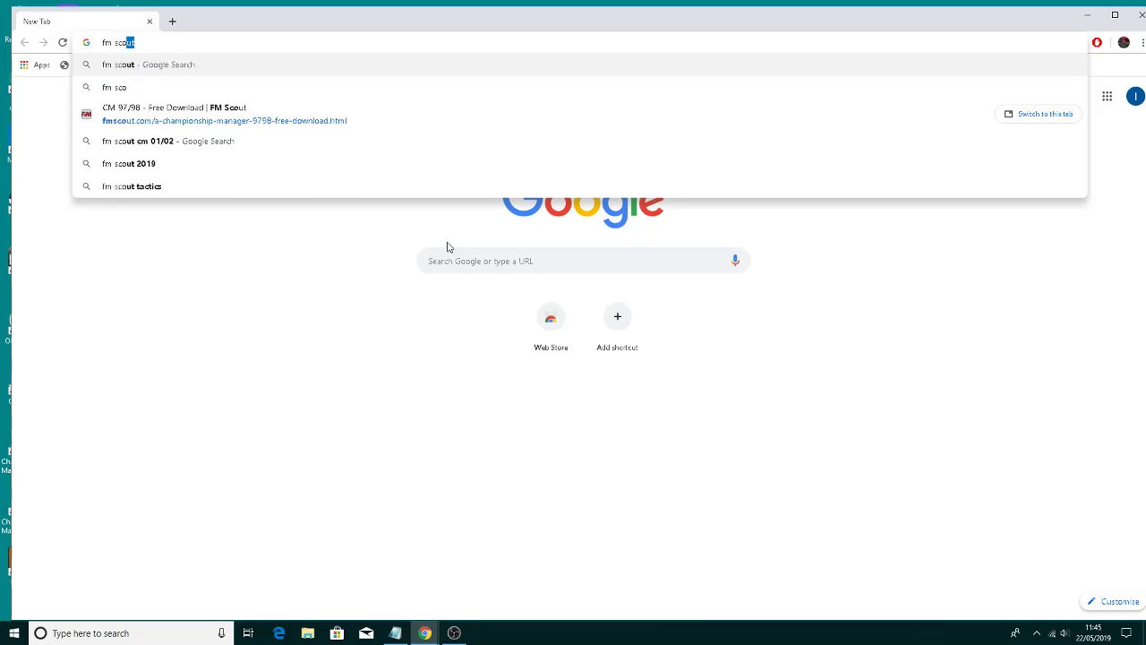
key("Return")
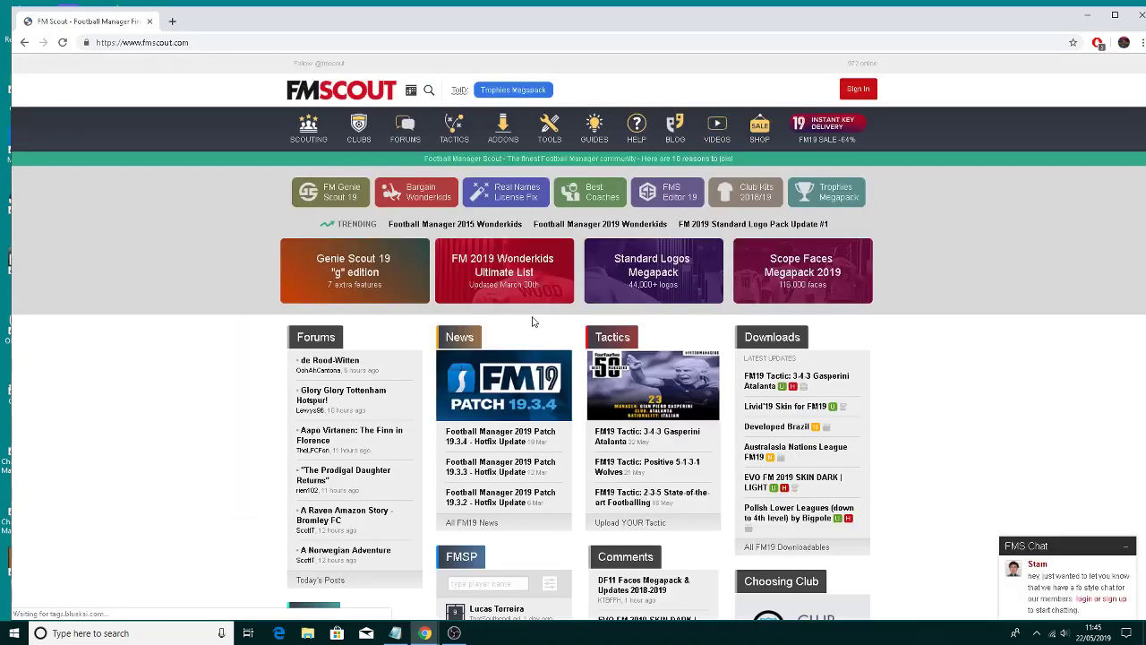
- Open the downloads home page from the FM Scout add-ons section
mouse_move(513, 131)
scroll(565, 348, "down", 4)
scroll(248, 162, "up", 4)
mouse_move(550, 133)
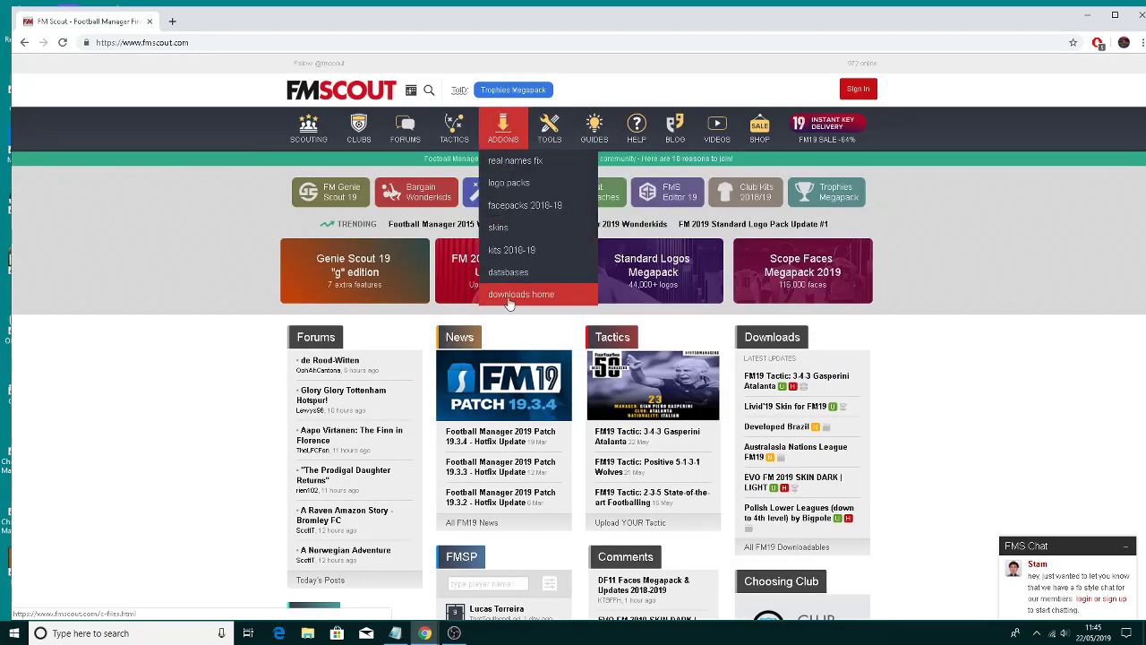
left_click(510, 297)
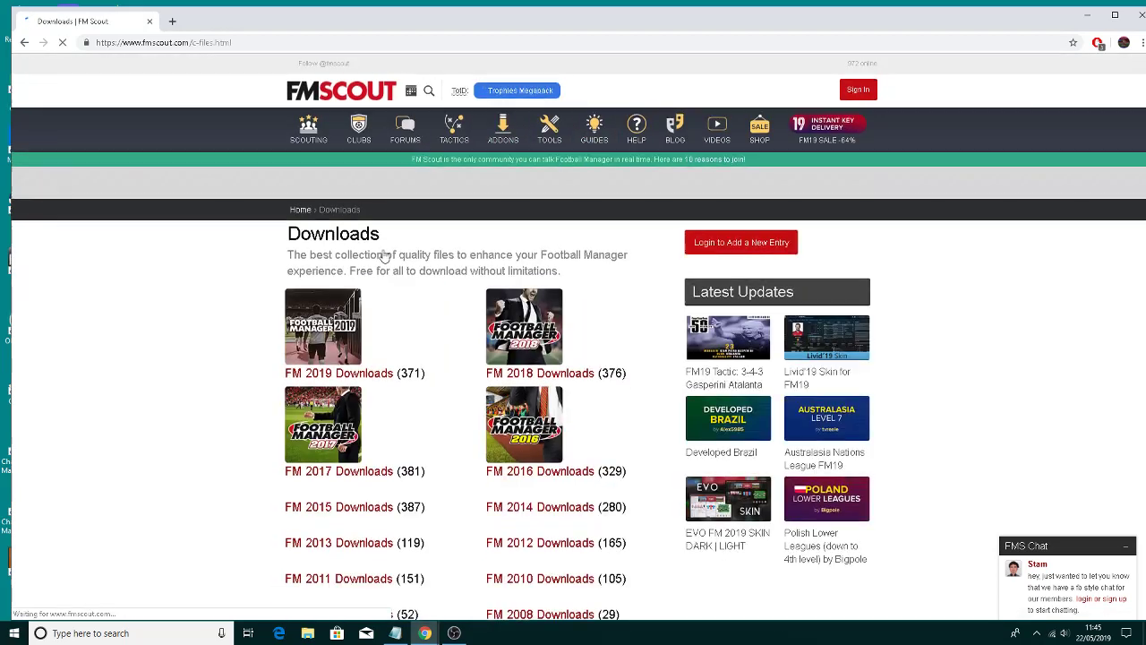
- Open the CM 97/98 Downloads category and download the "CM 97/98 - Free Download" game archive
scroll(382, 255, "down", 3)
scroll(383, 256, "down", 5)
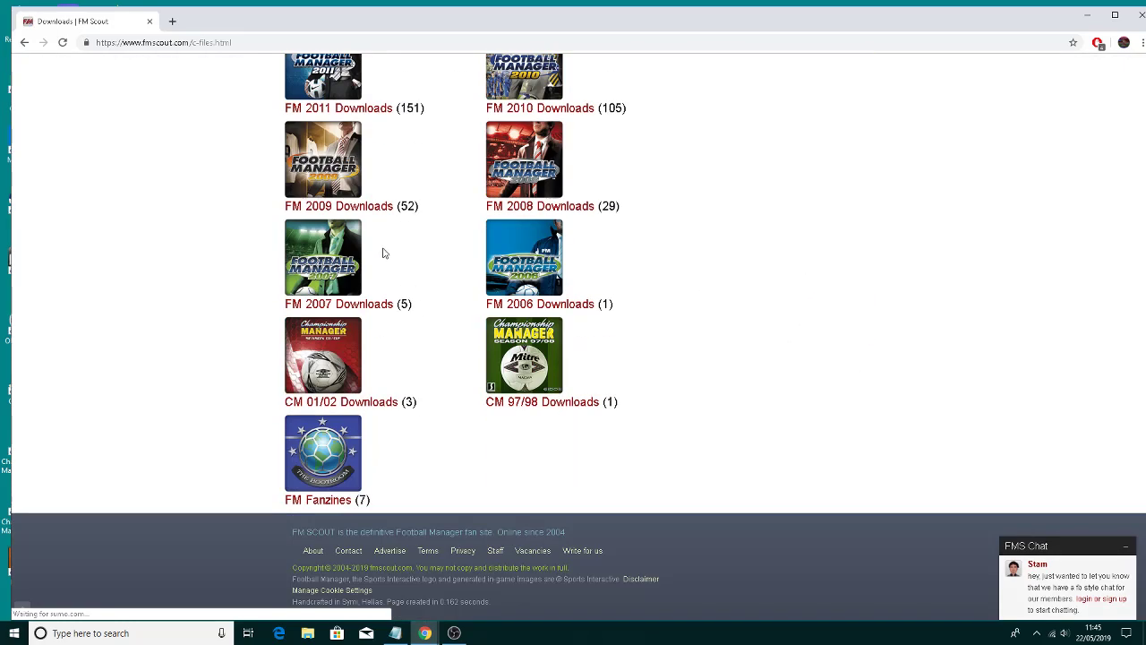
left_click(570, 400)
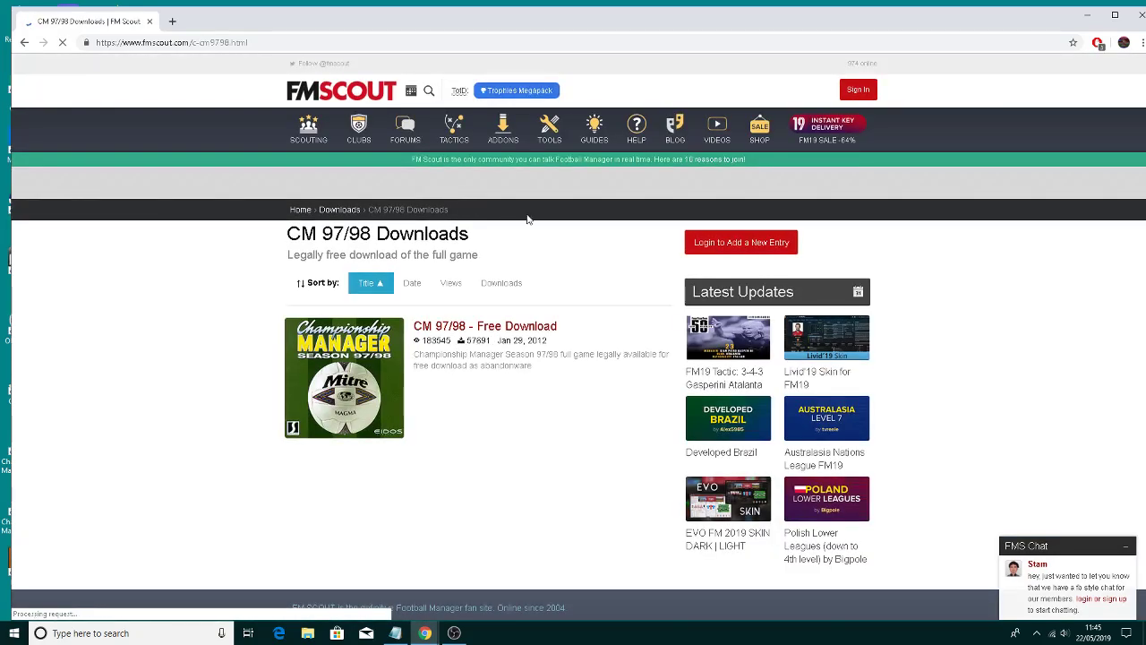
scroll(525, 220, "down", 2)
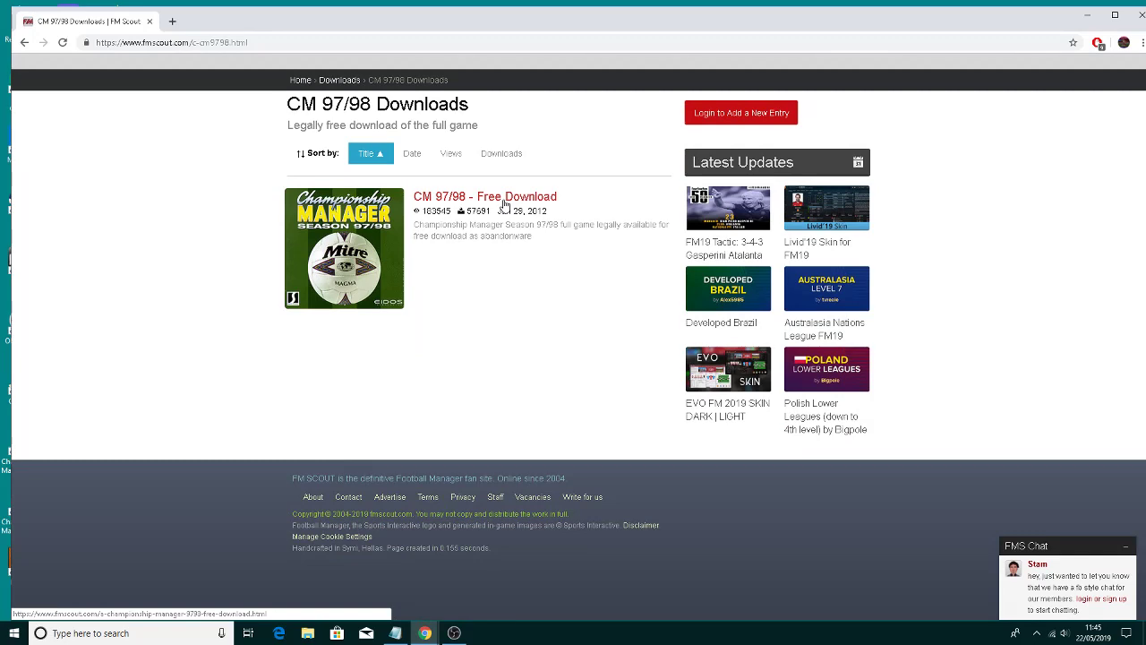
left_click(504, 202)
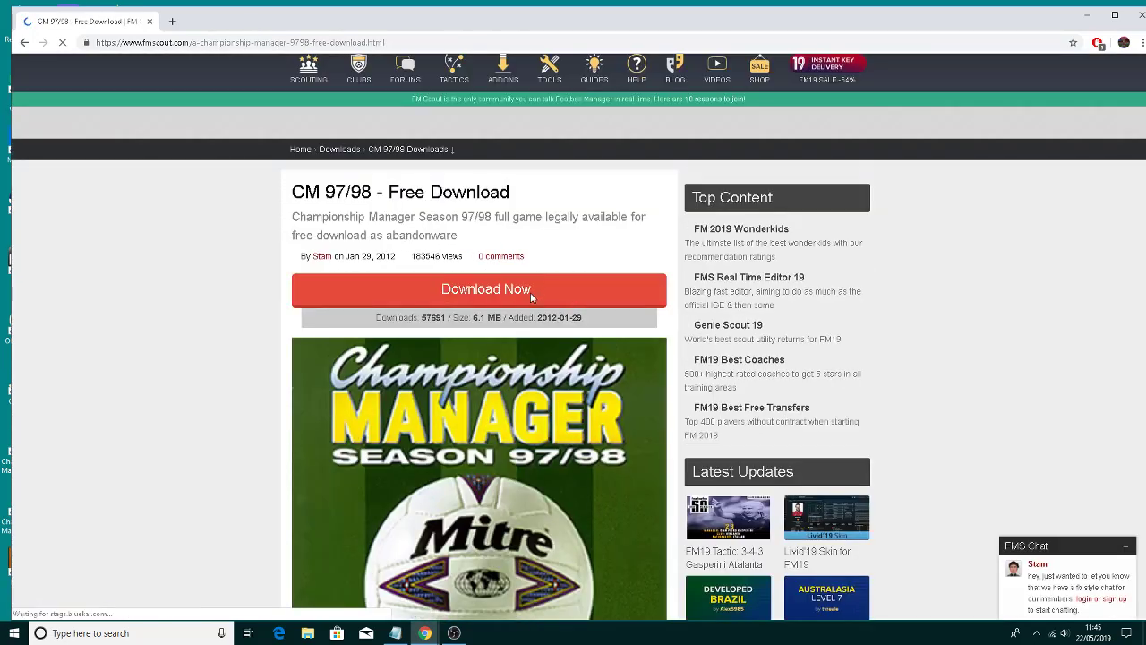
left_click(530, 292)
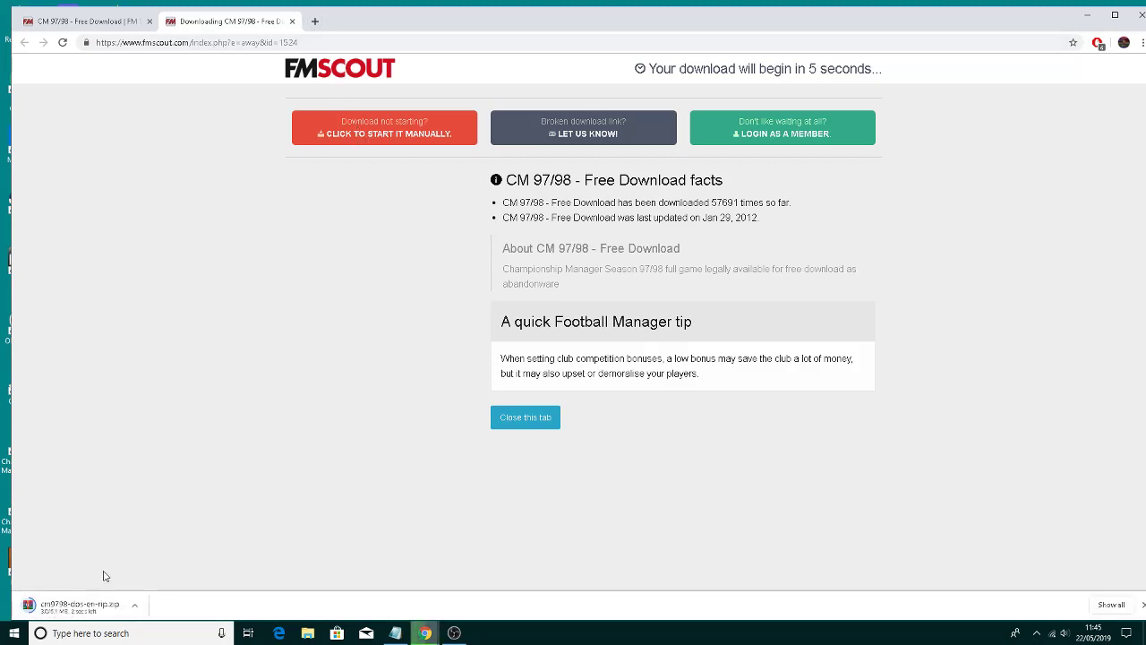
- Open the downloaded cm9798-dos-en-rip.zip in WinRAR and minimise the browser
left_click(135, 605)
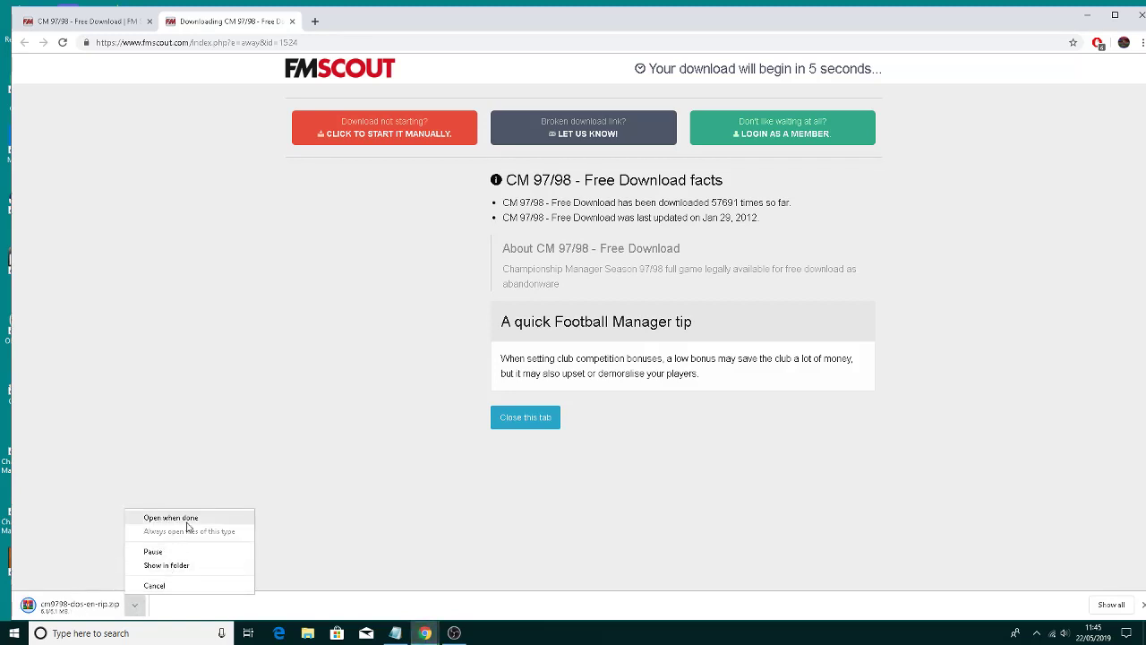
left_click(188, 523)
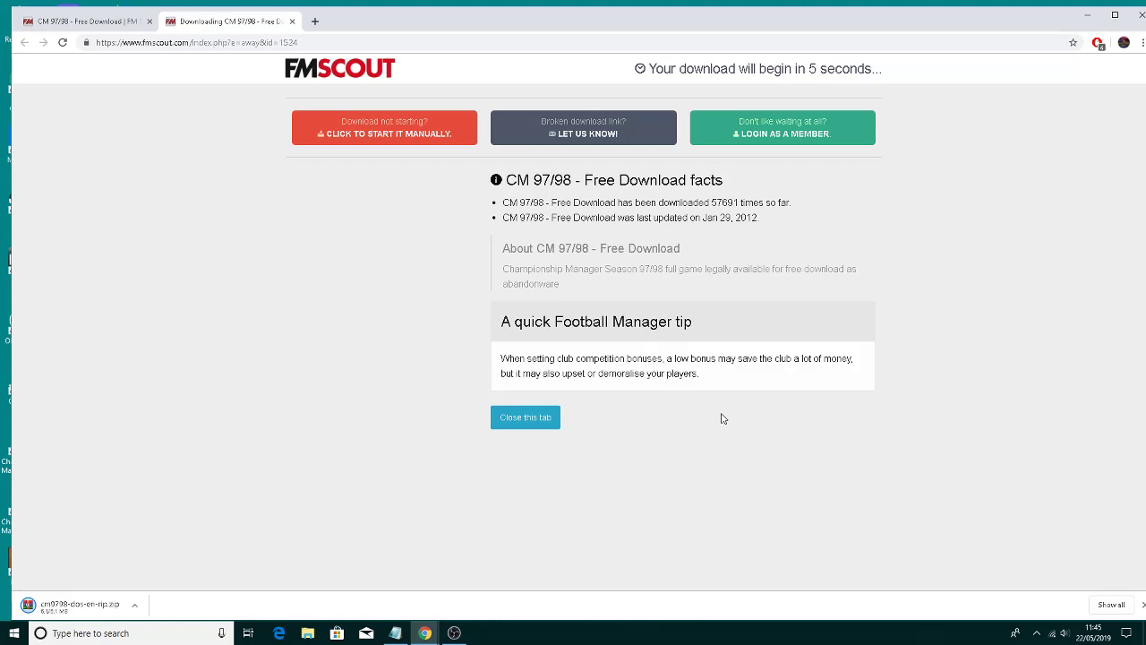
left_click(135, 605)
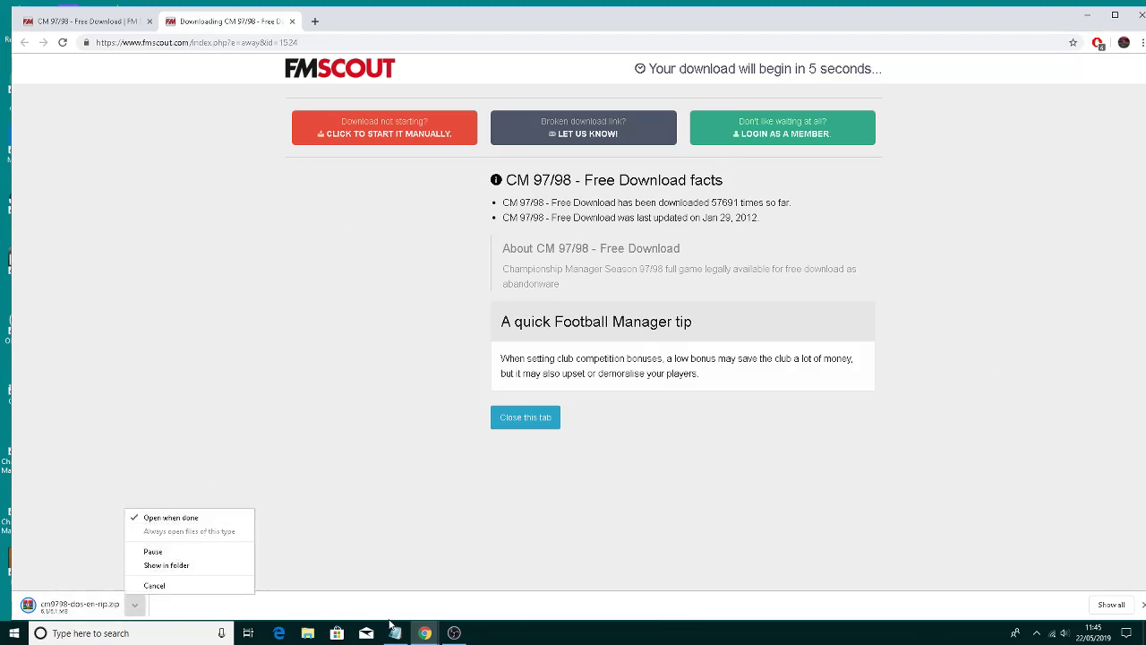
left_click(424, 537)
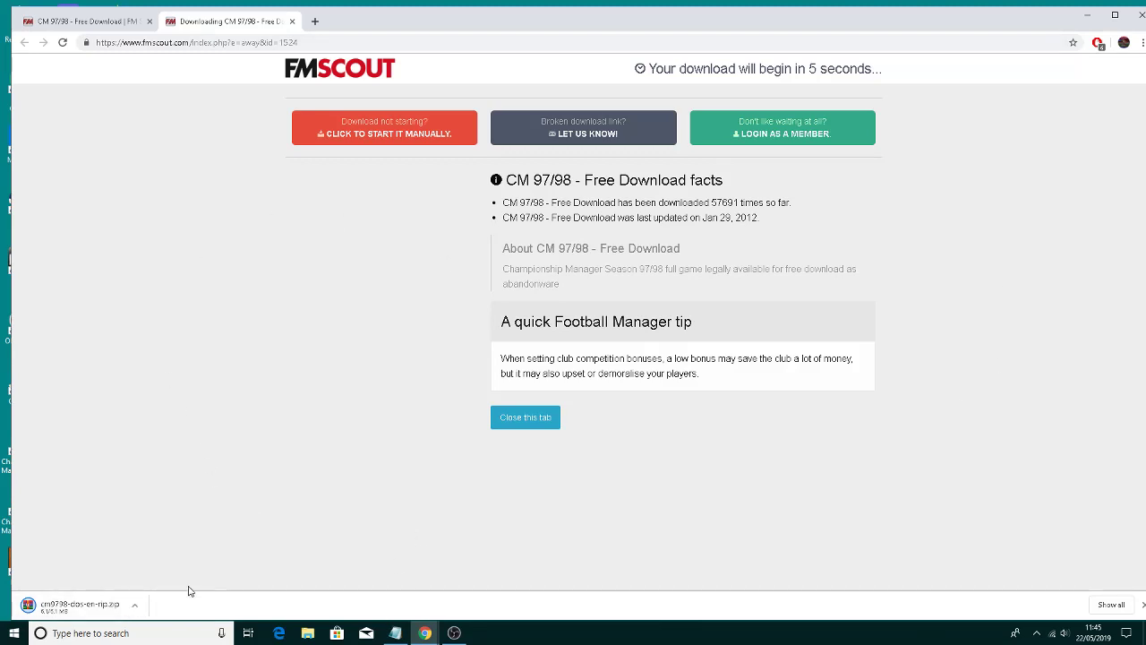
left_click(135, 605)
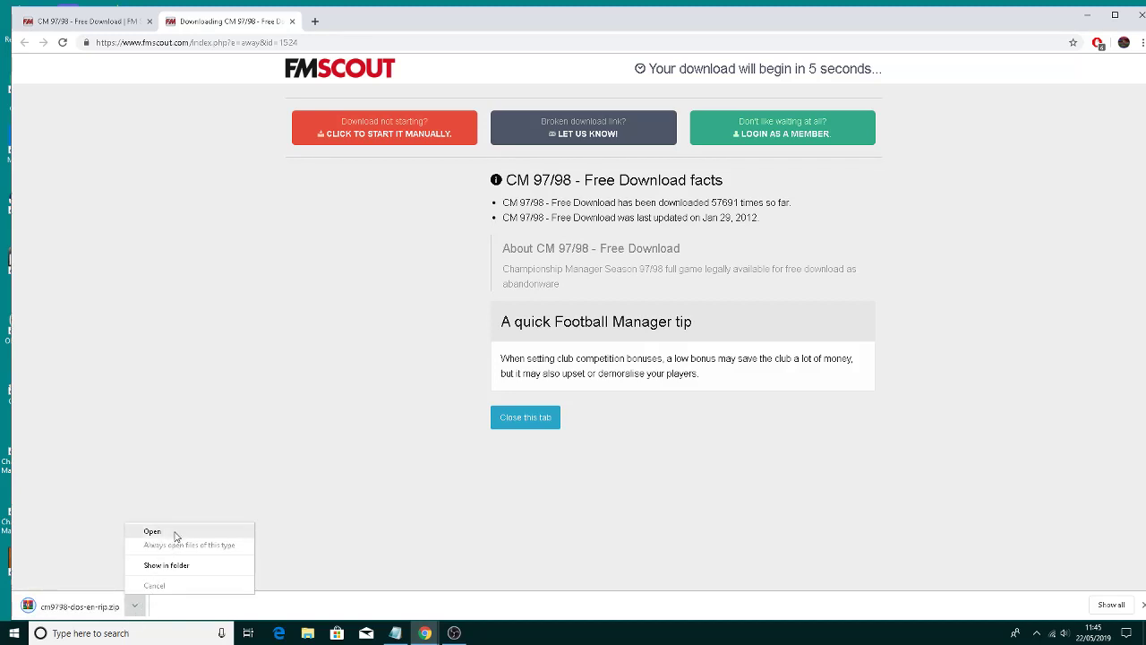
left_click(172, 533)
left_click(1086, 17)
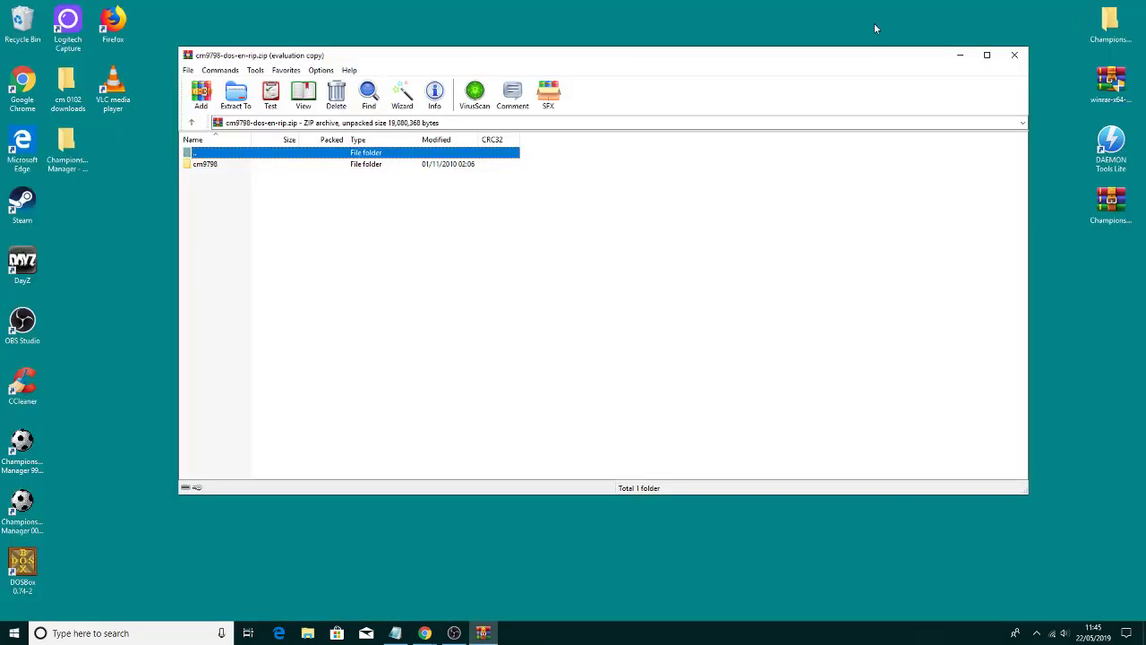
- Extract the cm9798 folder from the archive to the desktop and minimise the archive window
left_click_drag(291, 168, 616, 23)
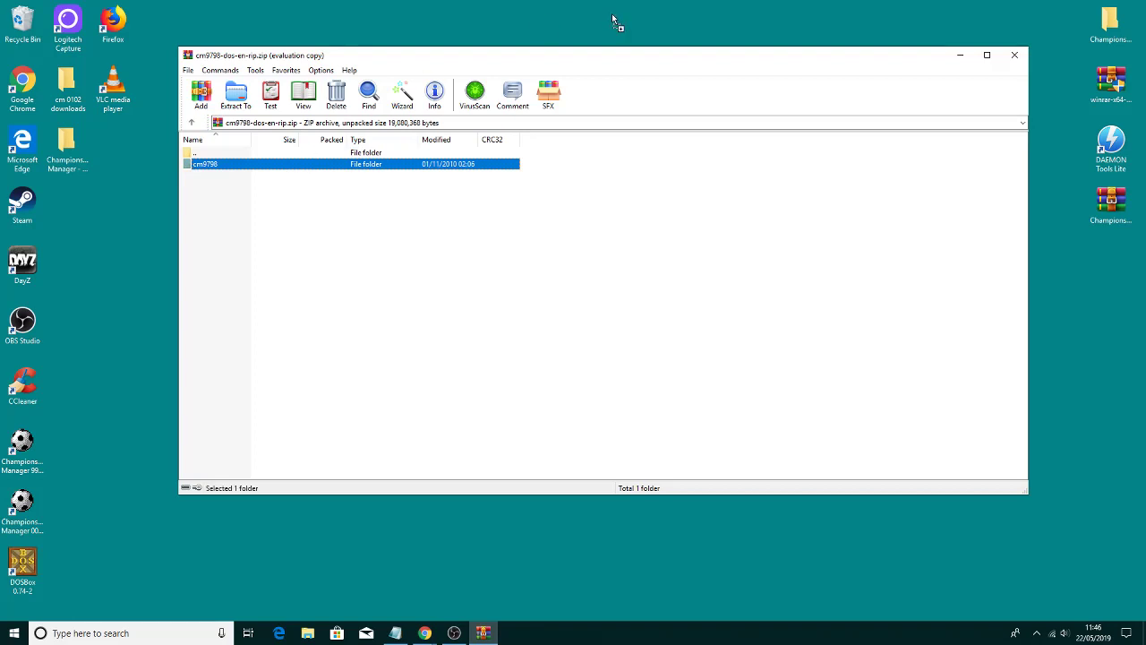
left_click(961, 56)
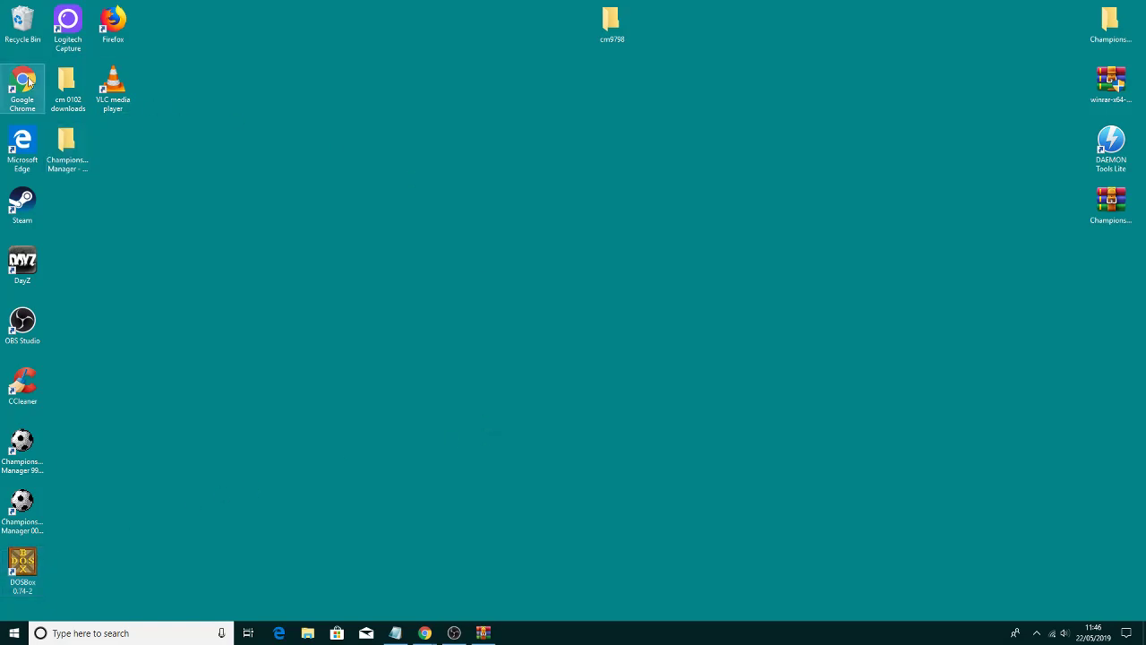
- Search for "dos box" in Google Chrome and open the DOSBox website
double_click(23, 85)
type("dos b")
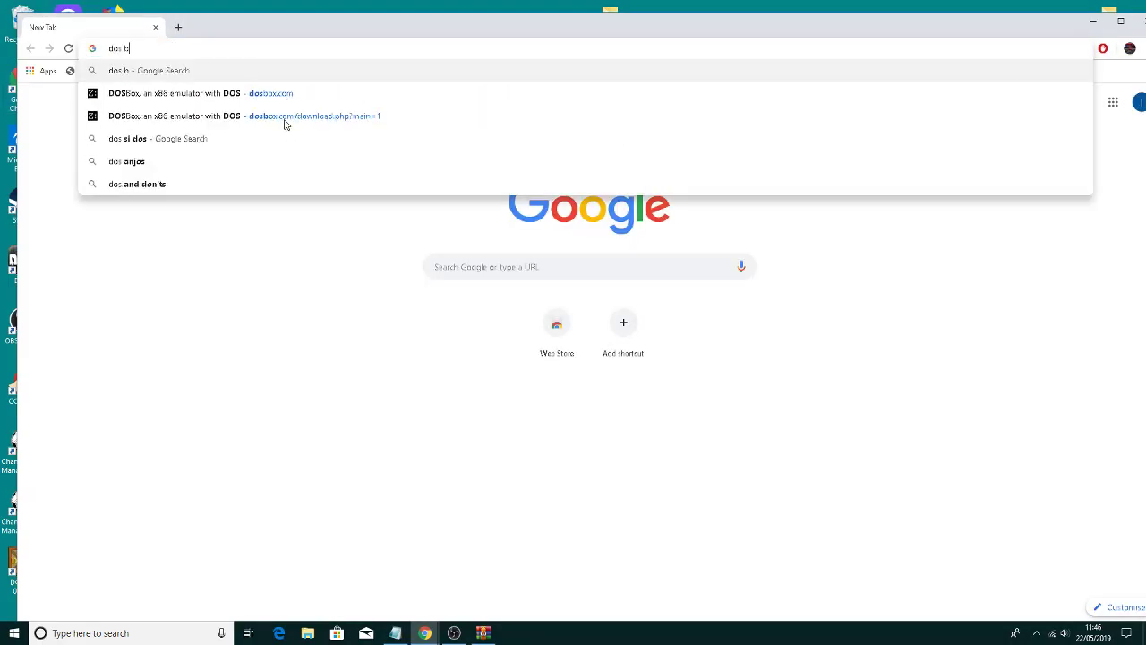
type("ox")
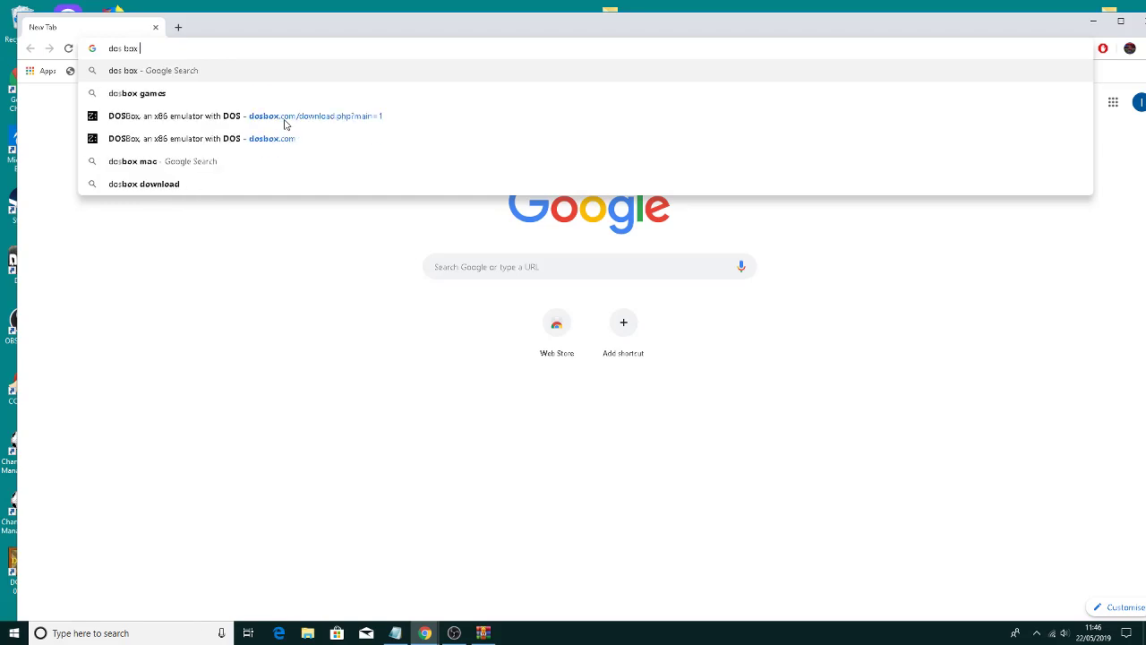
key("Return")
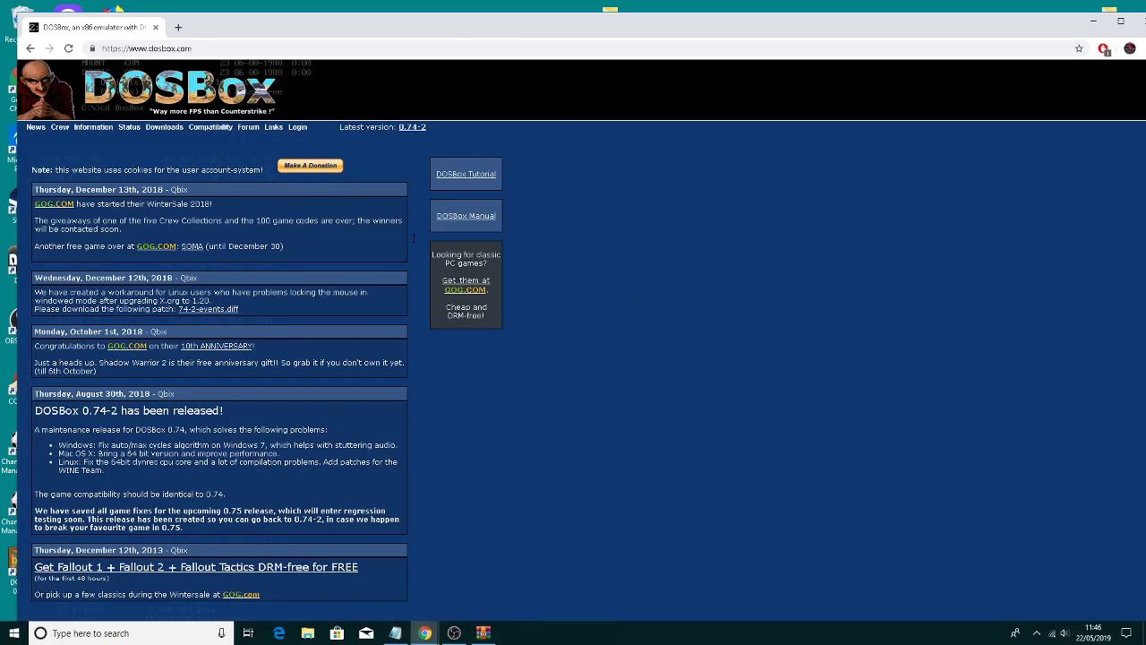
- View the DOSBox downloads page with its list of versions per operating system, and close the browser
left_click(212, 129)
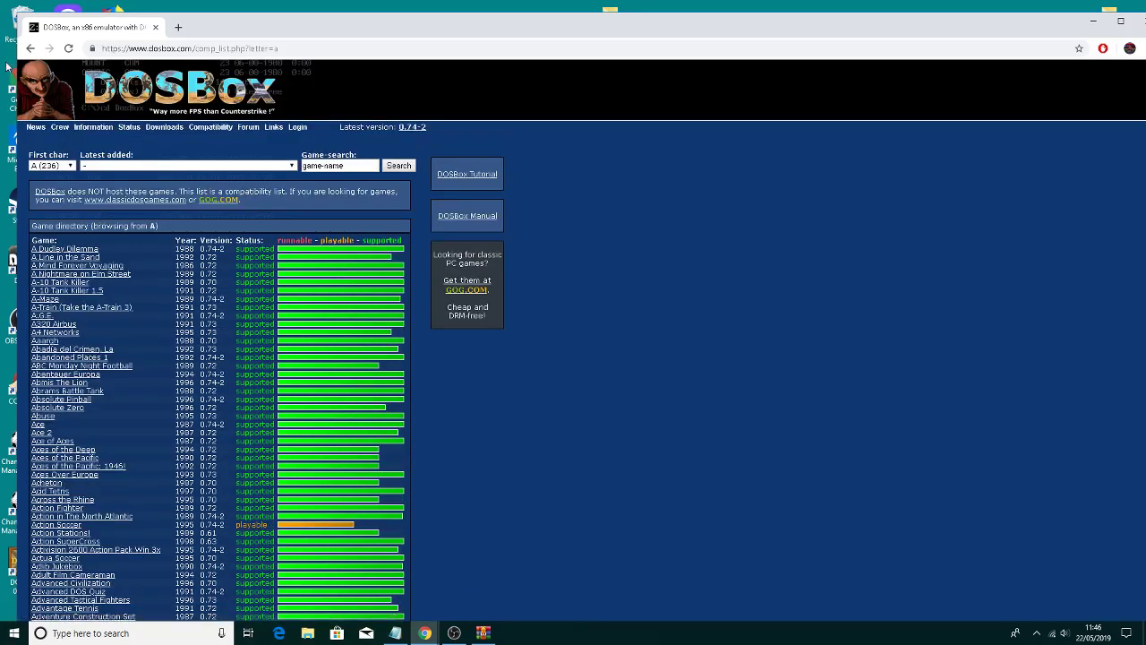
left_click(29, 48)
left_click(165, 128)
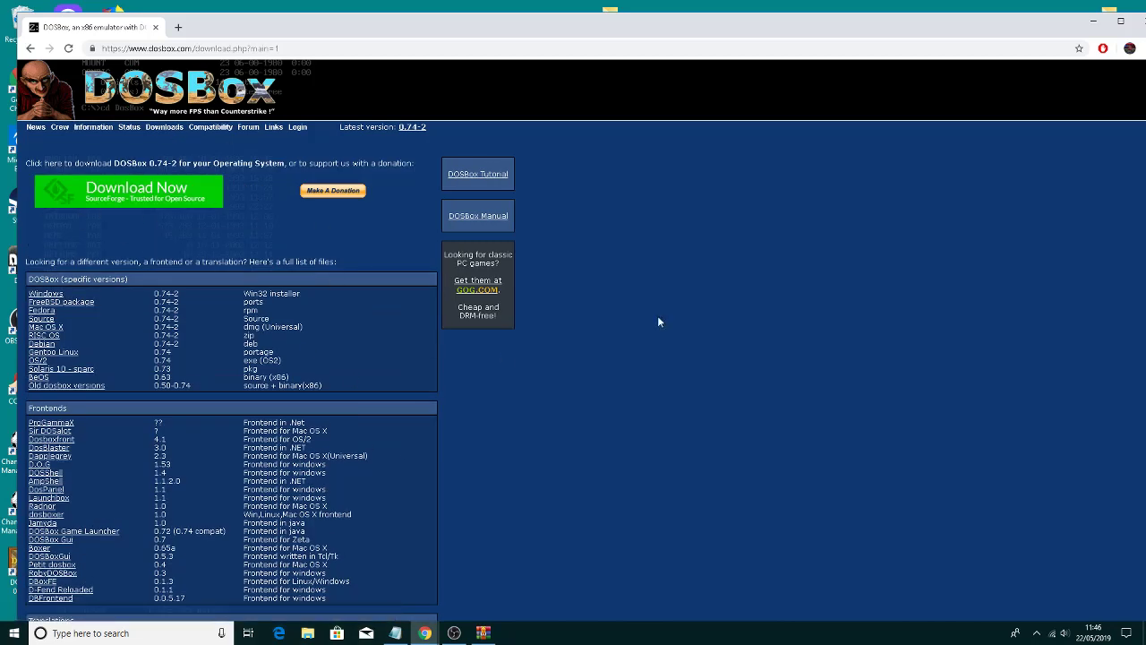
scroll(517, 255, "down", 2)
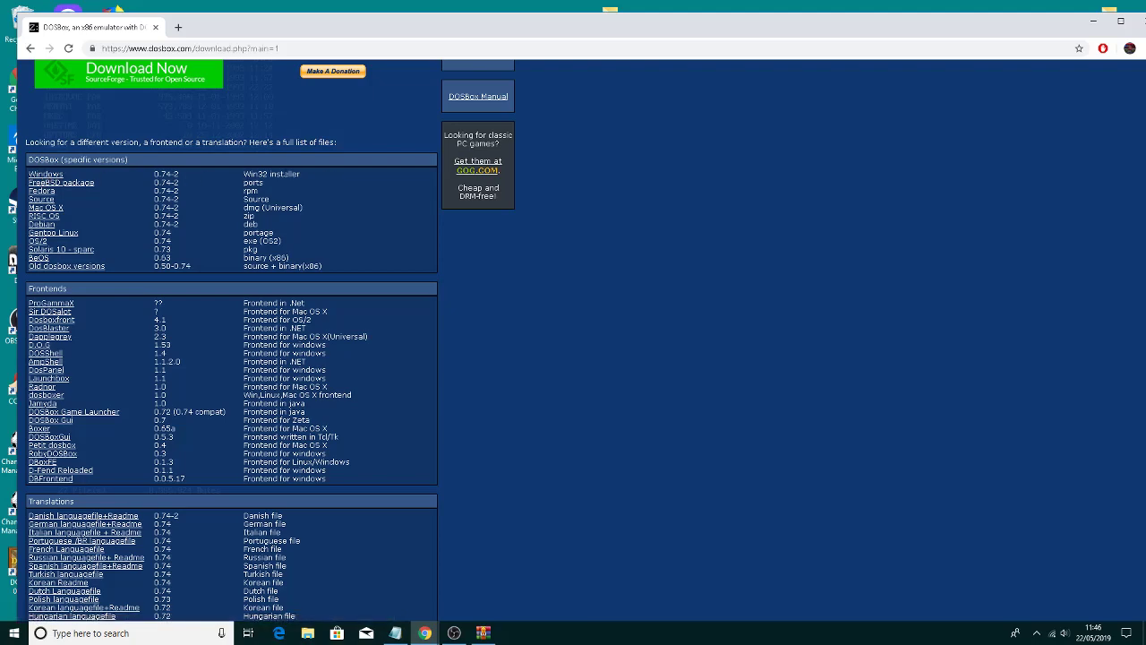
double_click(868, 28)
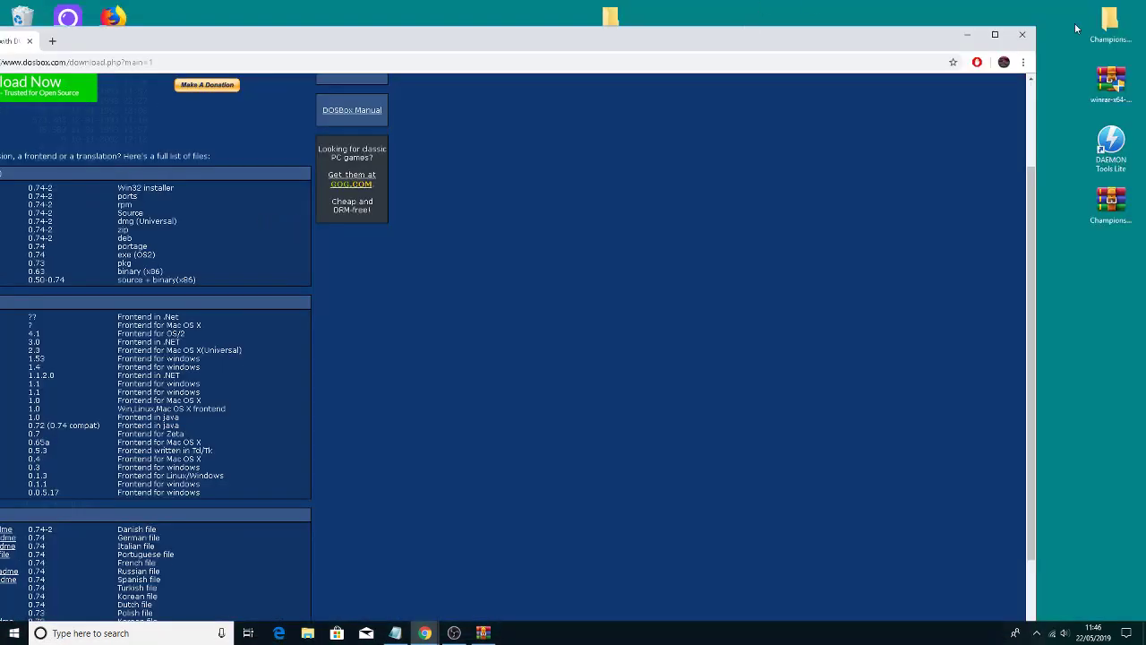
left_click(1023, 34)
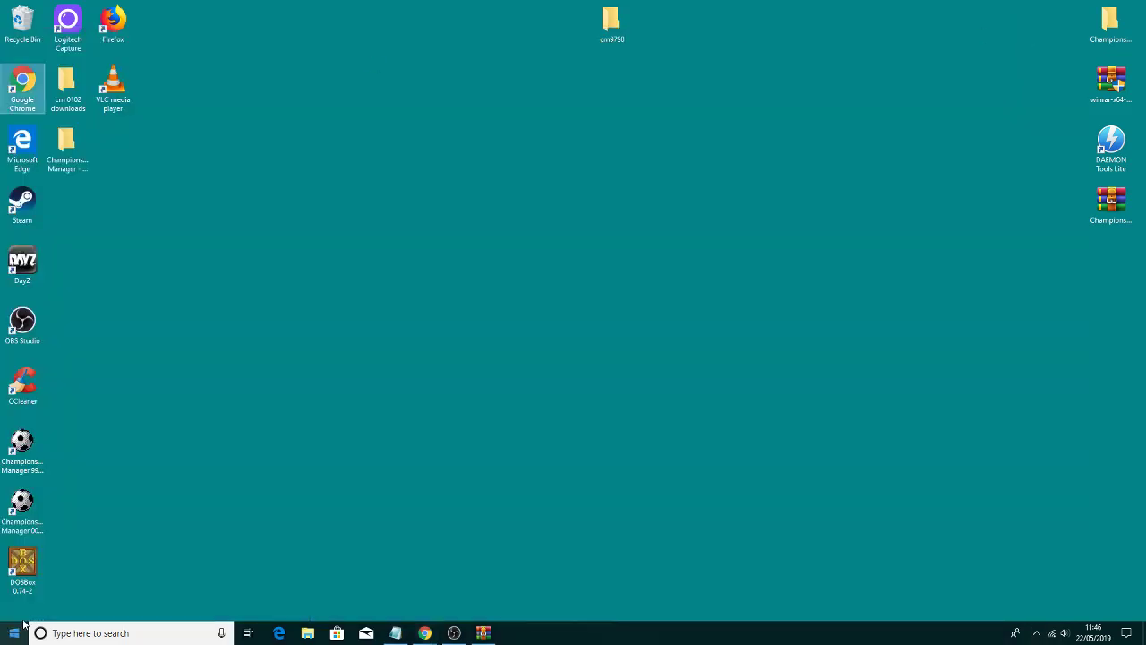
- Move the DOSBox 0.74-2 desktop shortcut below the cm9798 folder and open that folder
left_click(28, 569)
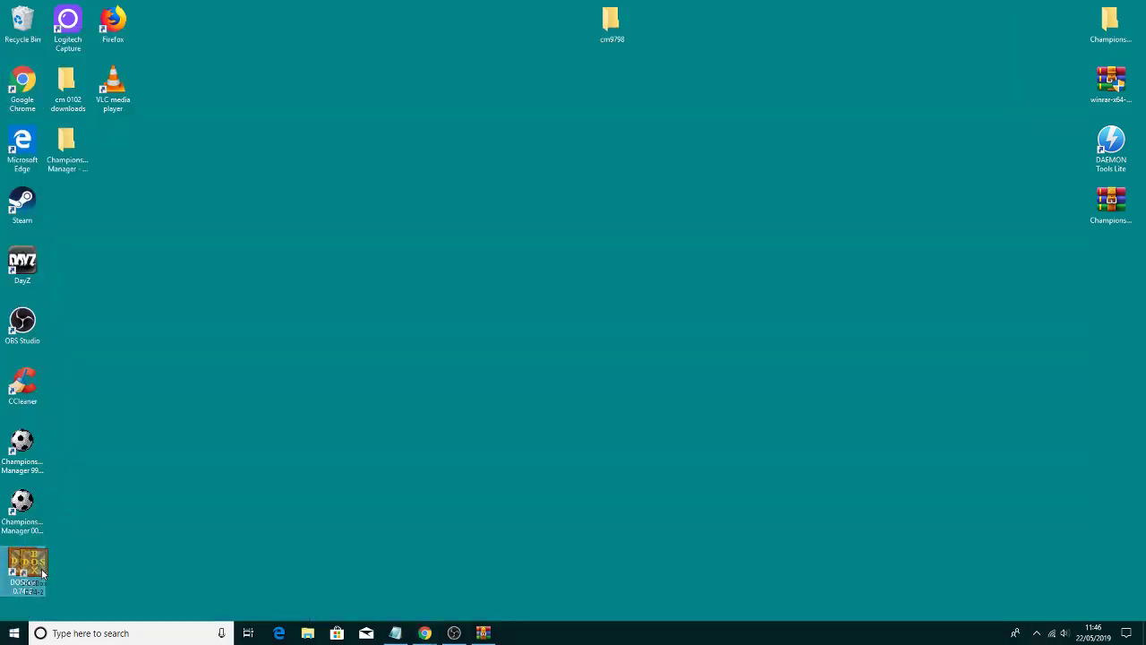
left_click_drag(42, 574, 625, 139)
left_click(614, 22)
double_click(613, 21)
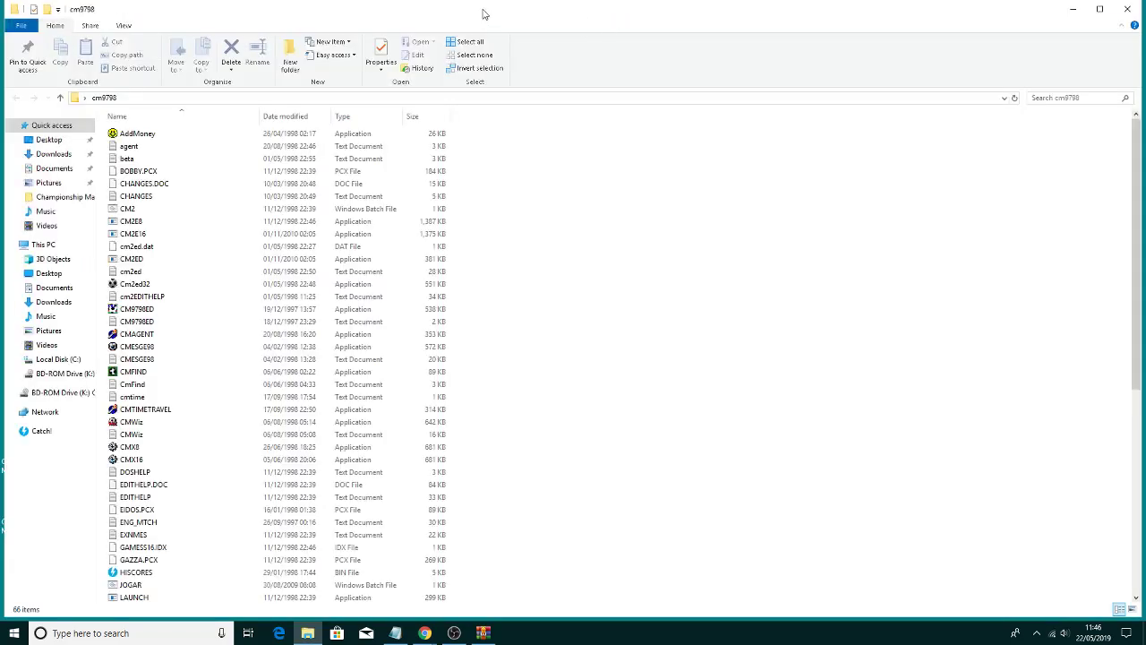
- Narrow the cm9798 folder window and position it so the DOSBox shortcut on the desktop is uncovered
left_click_drag(482, 13, 1003, 86)
left_click_drag(896, 95, 175, 168)
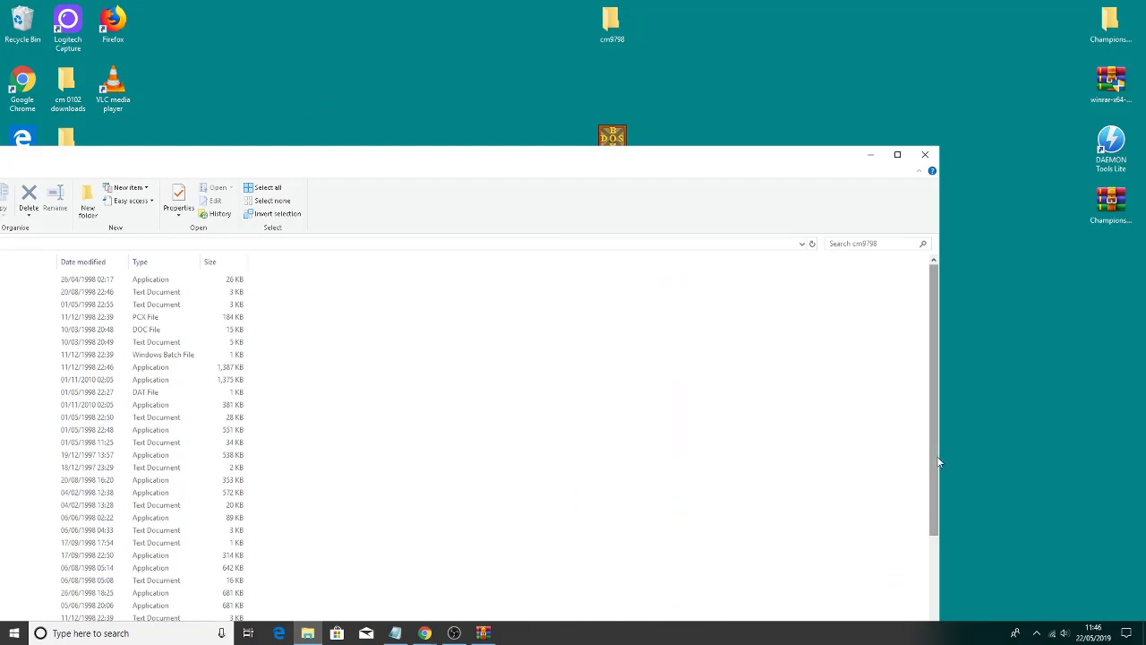
left_click_drag(940, 458, 561, 430)
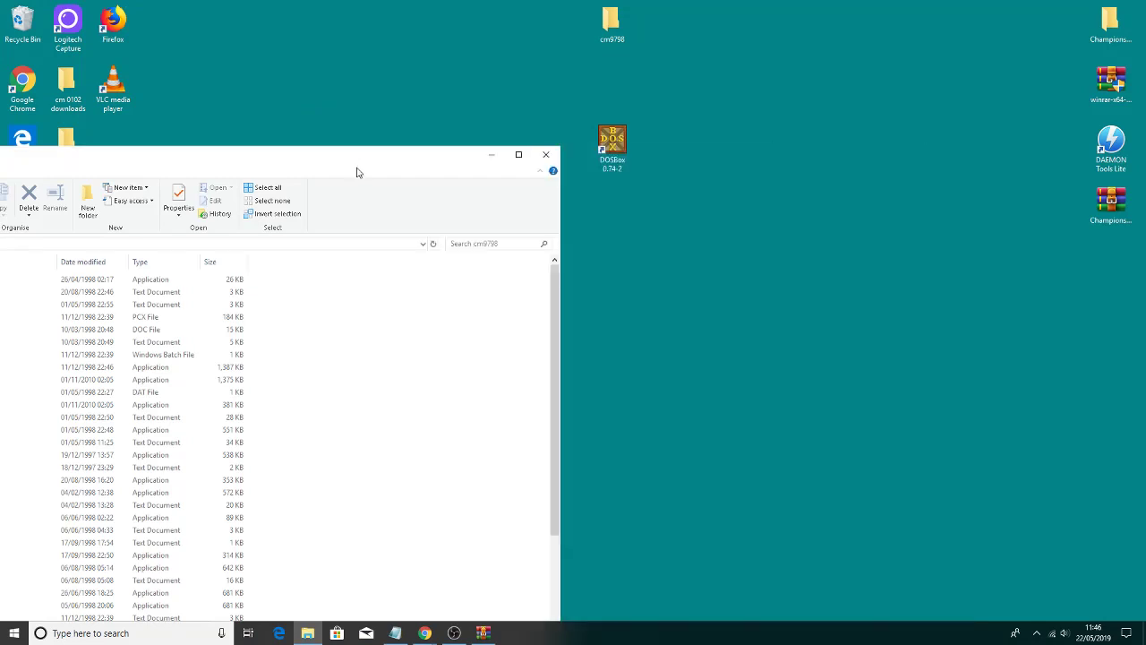
left_click_drag(432, 148, 781, 23)
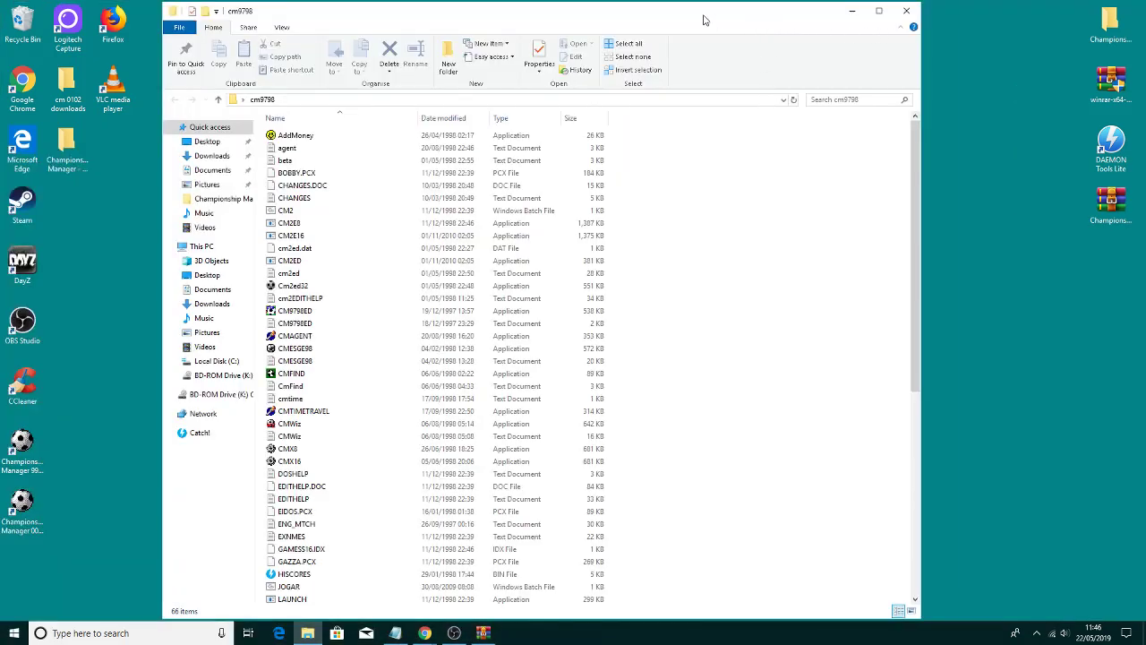
left_click_drag(581, 24, 796, 44)
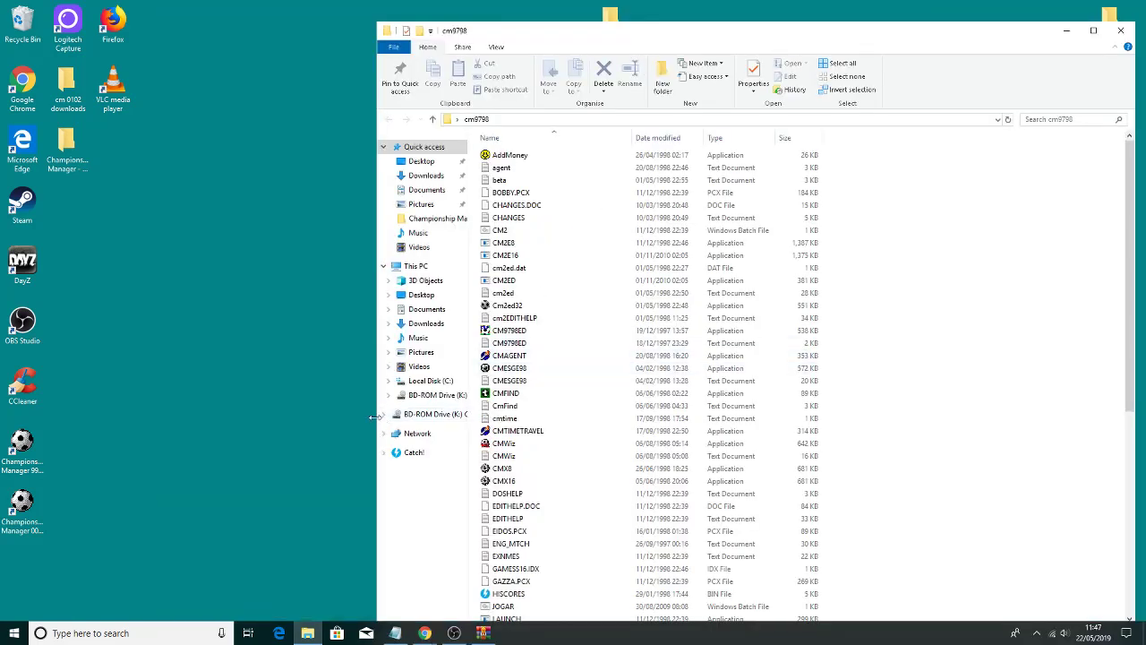
left_click_drag(377, 419, 747, 419)
- Move the DOSBox 0.74-2 shortcut from the desktop into the cm9798 folder and bring the folder window nearer the middle of the desktop
left_click_drag(606, 159, 964, 169)
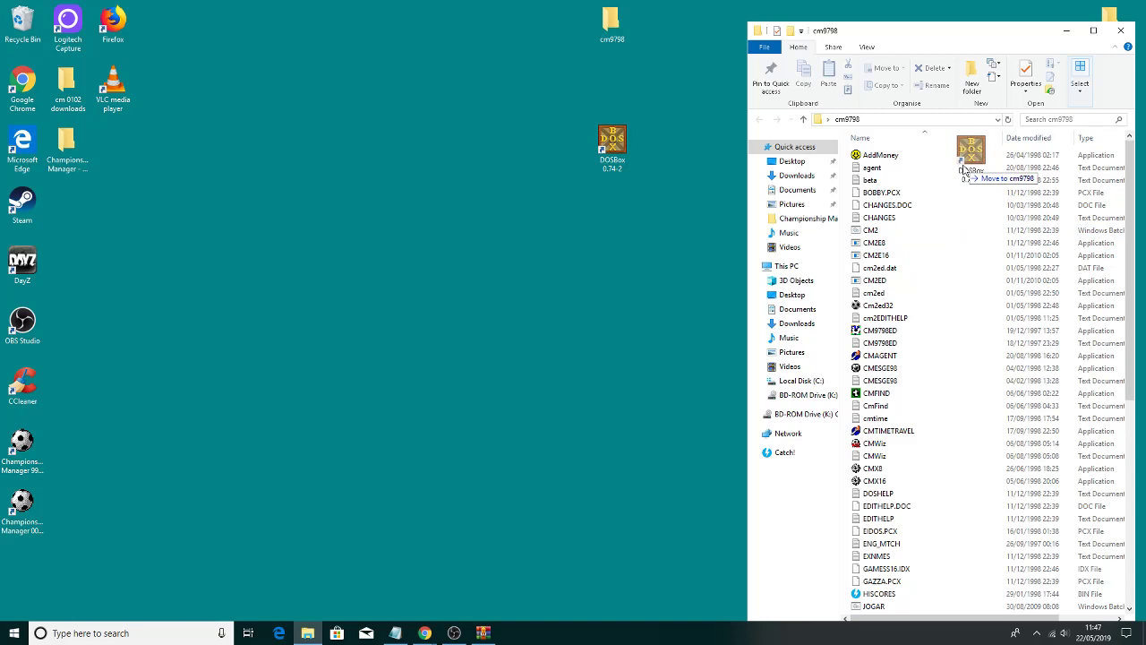
left_click_drag(963, 168, 963, 168)
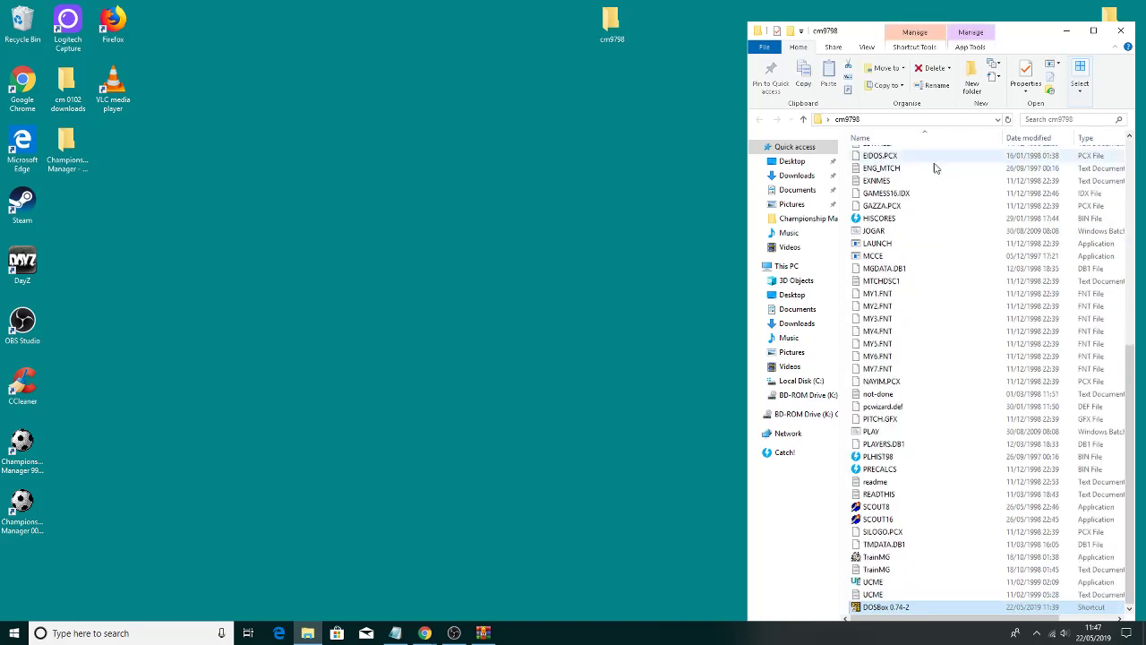
left_click_drag(1032, 38, 798, 16)
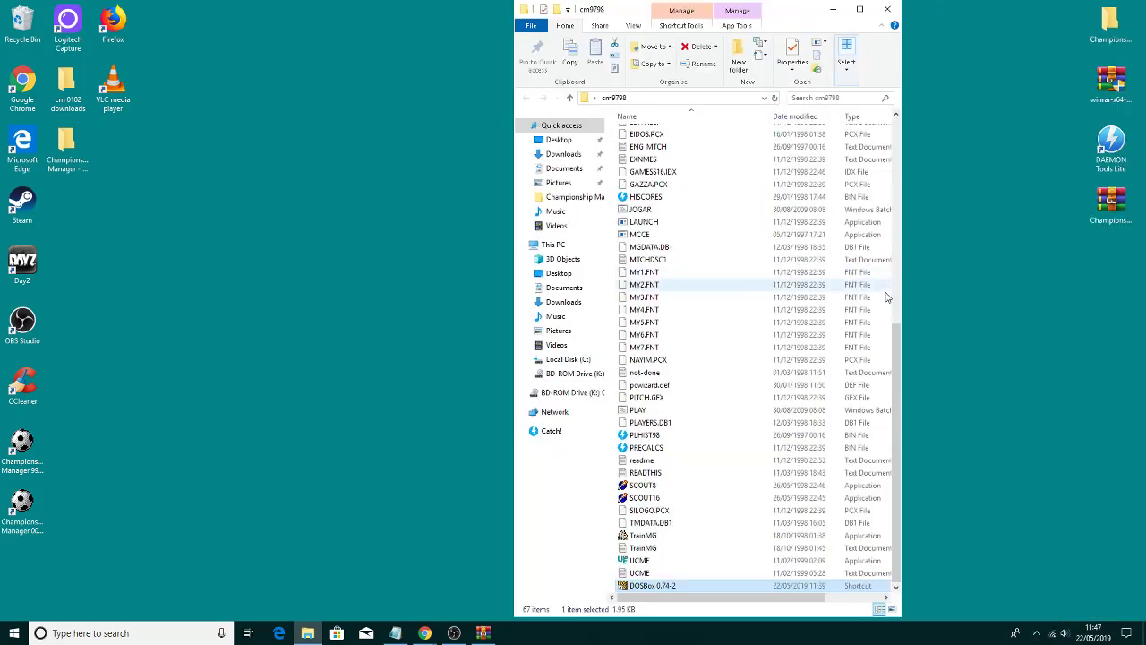
- Re-sort the files in the cm9798 folder by name in ascending order
left_click_drag(892, 375, 892, 134)
left_click(678, 118)
scroll(743, 379, "up", 1)
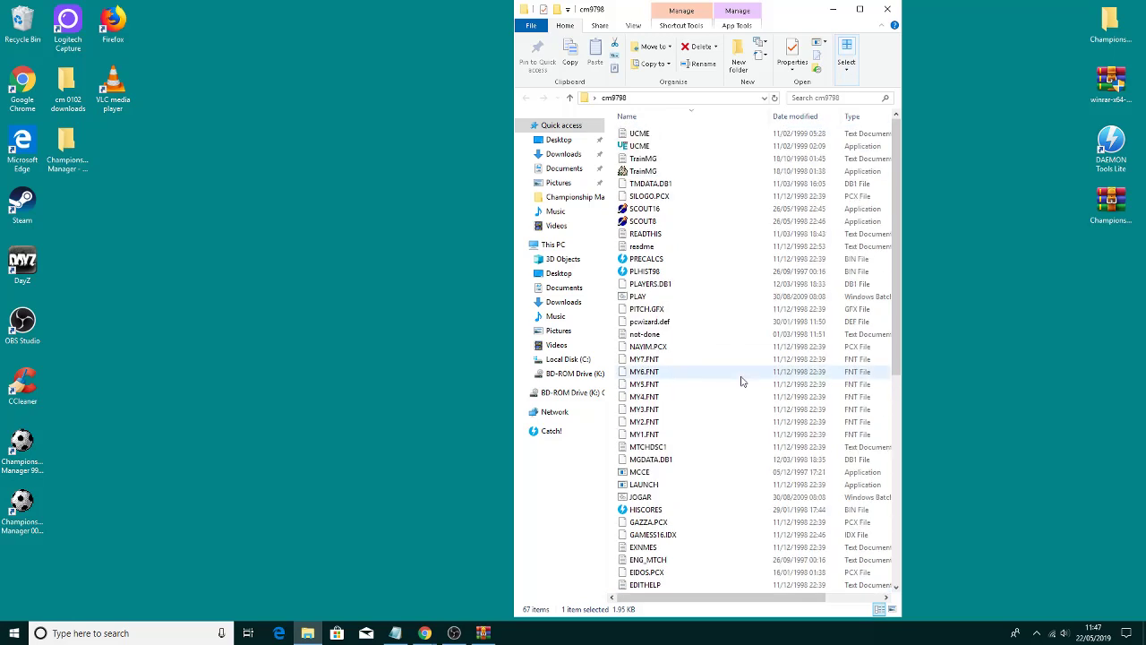
left_click(678, 126)
scroll(701, 177, "down", 2)
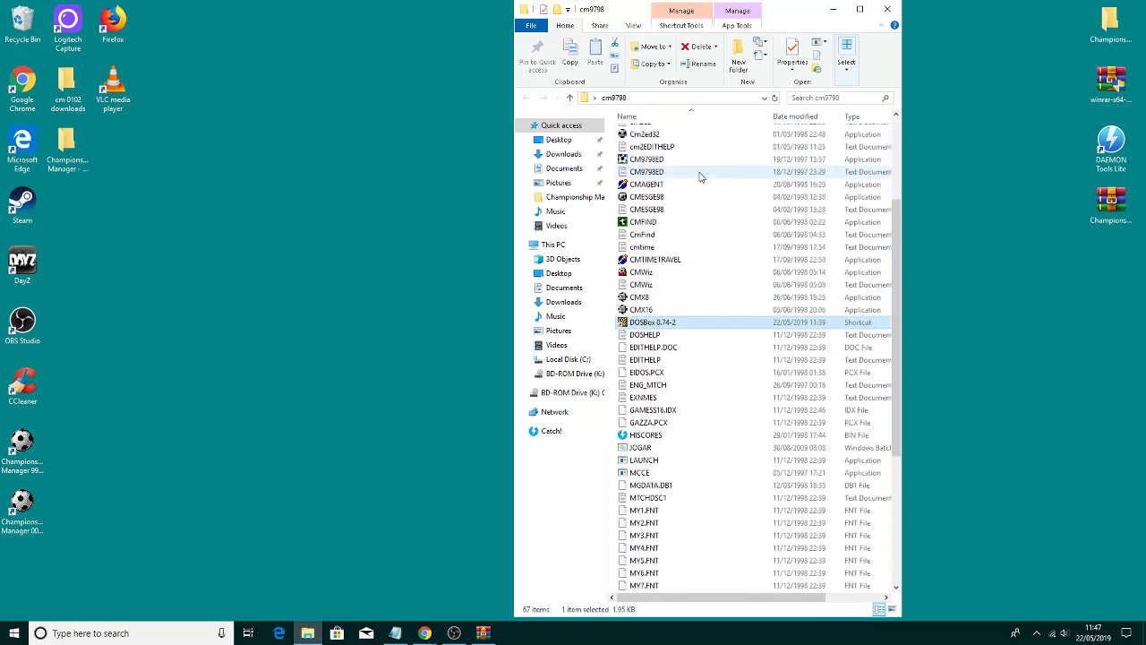
- Open the CM2E16 application with the DOSBox 0.74-2 shortcut in the folder, and free the pointer from the running game window
scroll(701, 176, "up", 1)
scroll(702, 177, "up", 2)
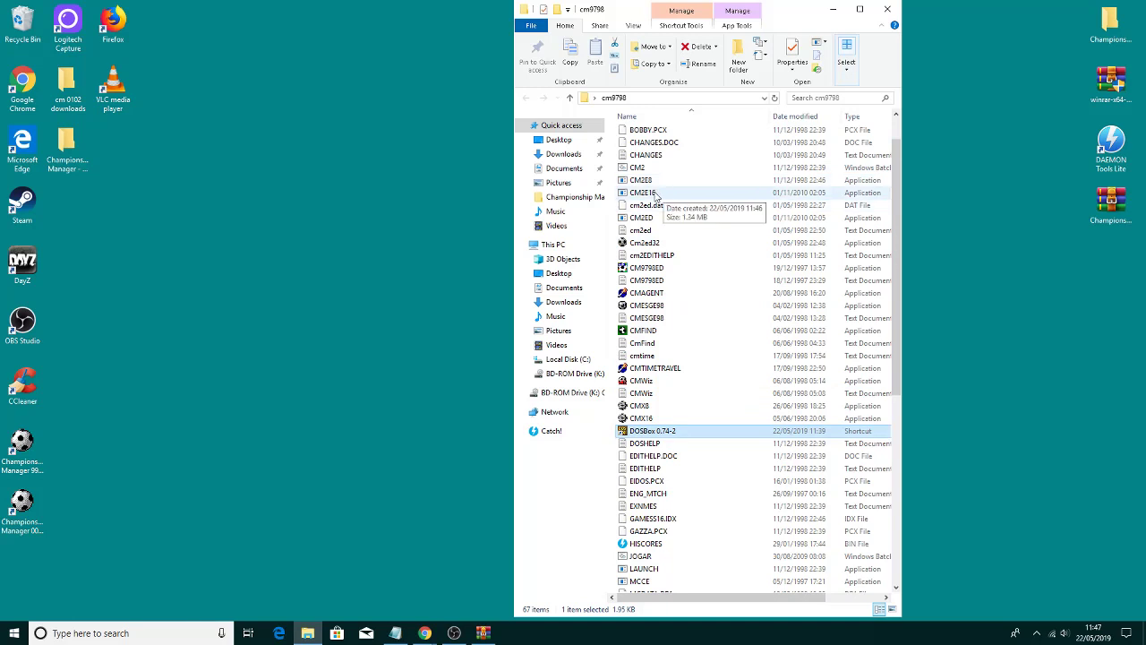
left_click_drag(655, 194, 688, 441)
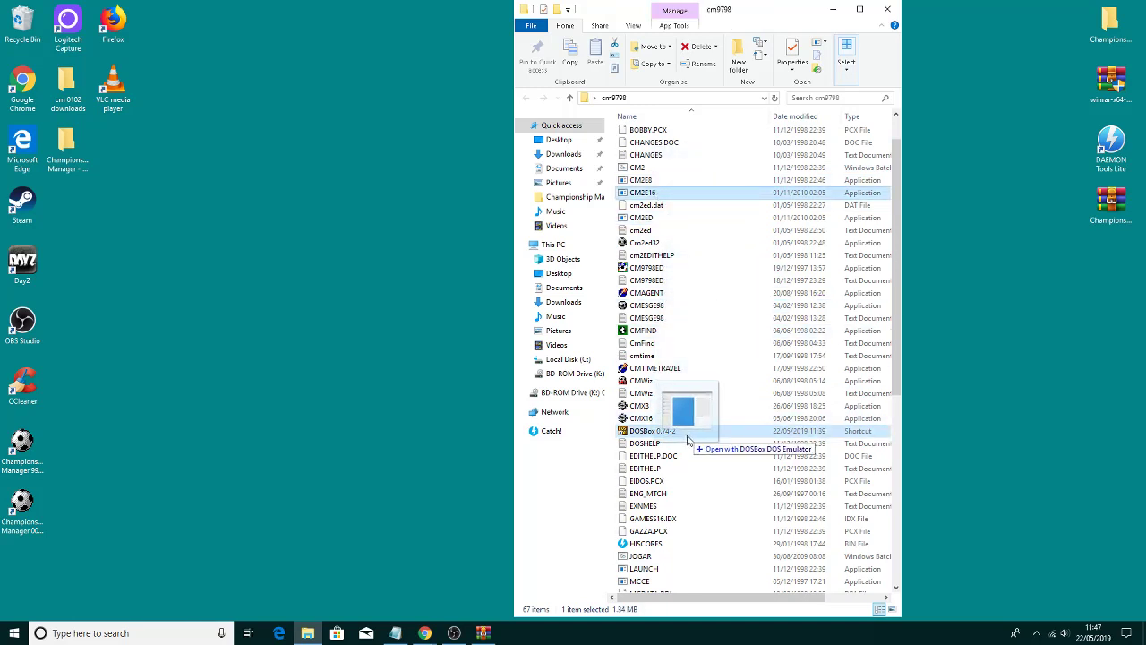
left_click_drag(688, 440, 689, 441)
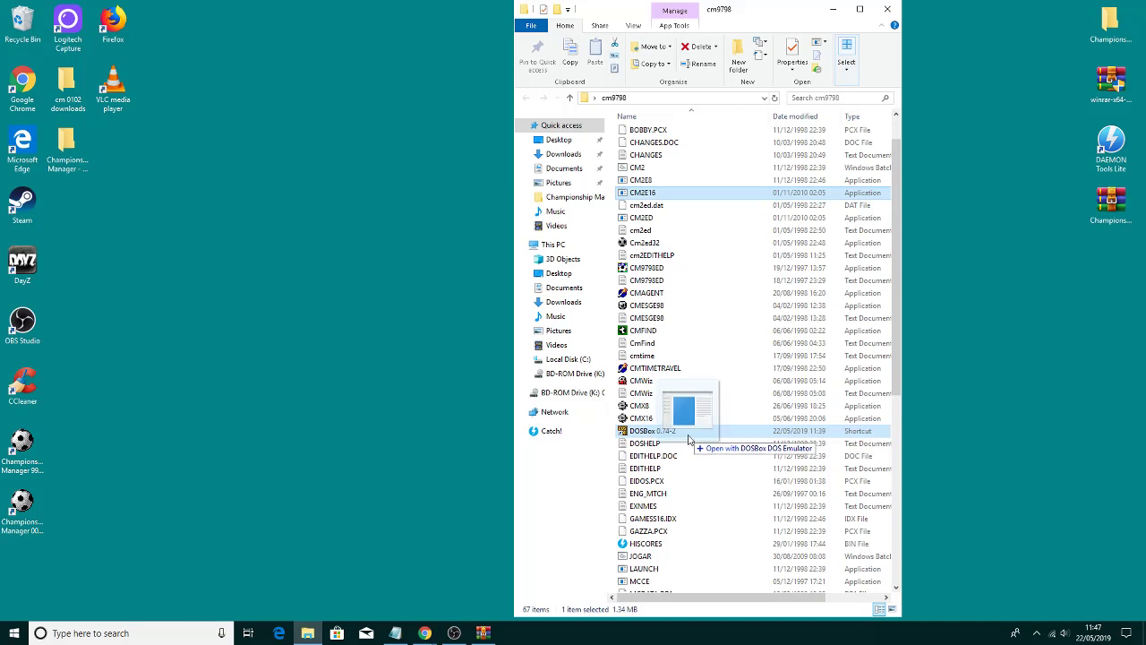
left_click_drag(689, 440, 688, 438)
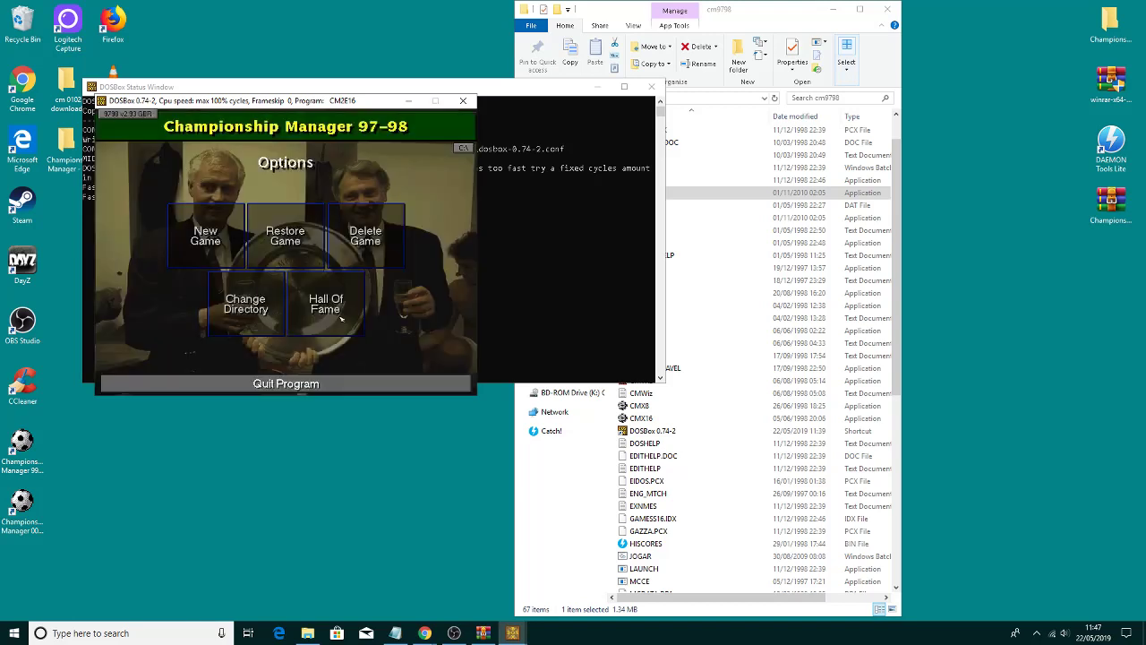
key("super")
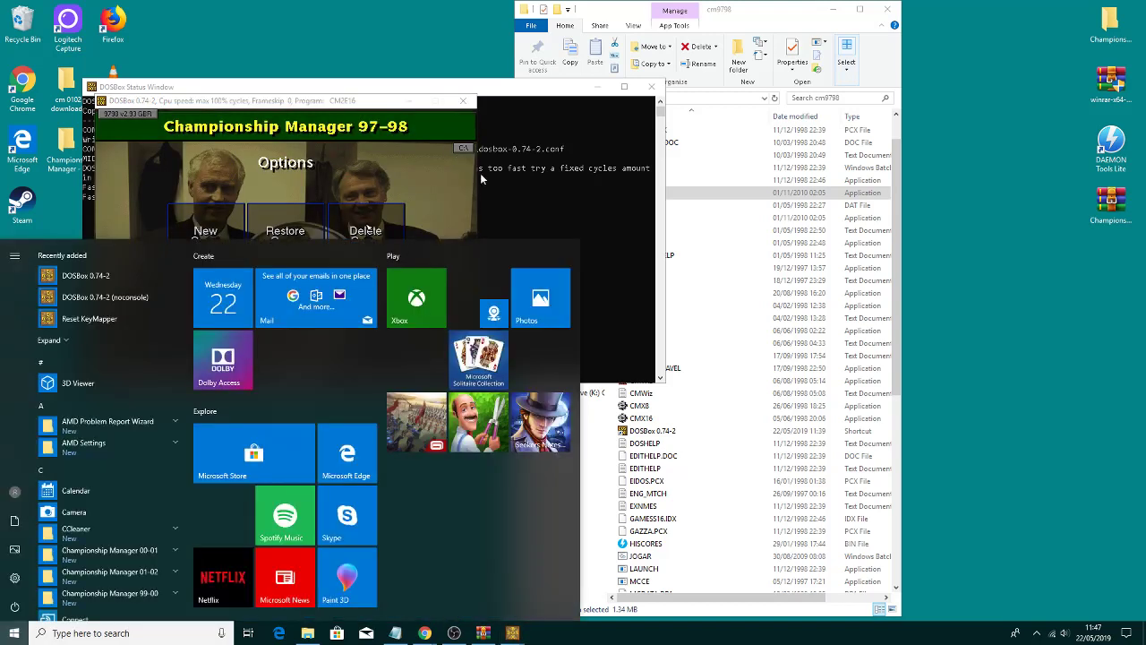
left_click(287, 62)
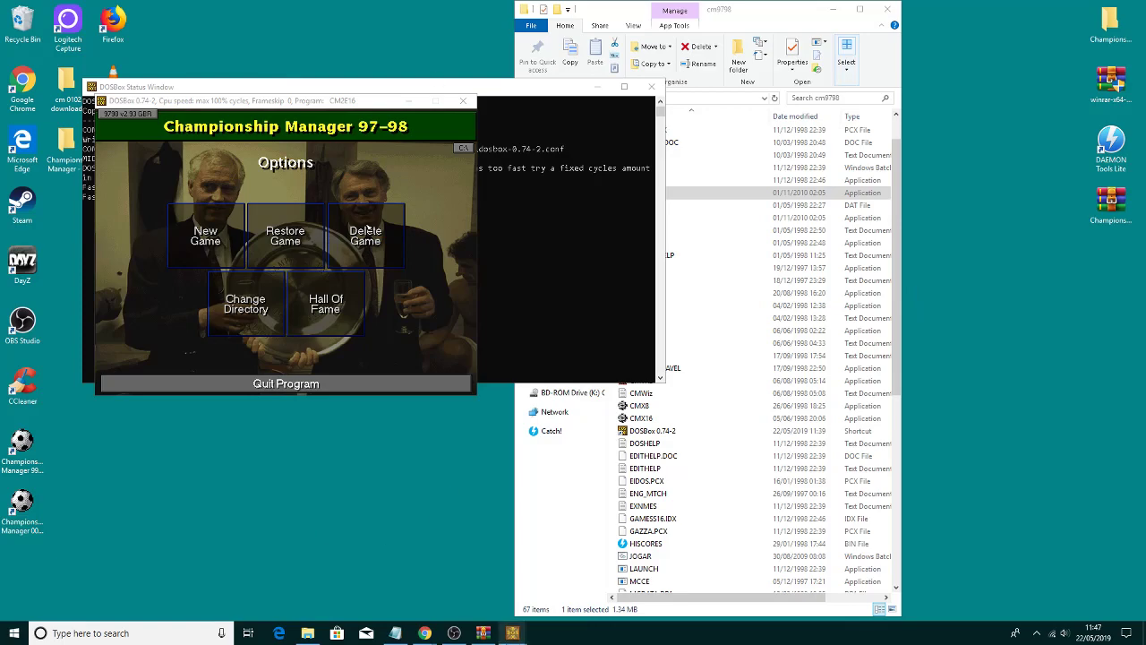